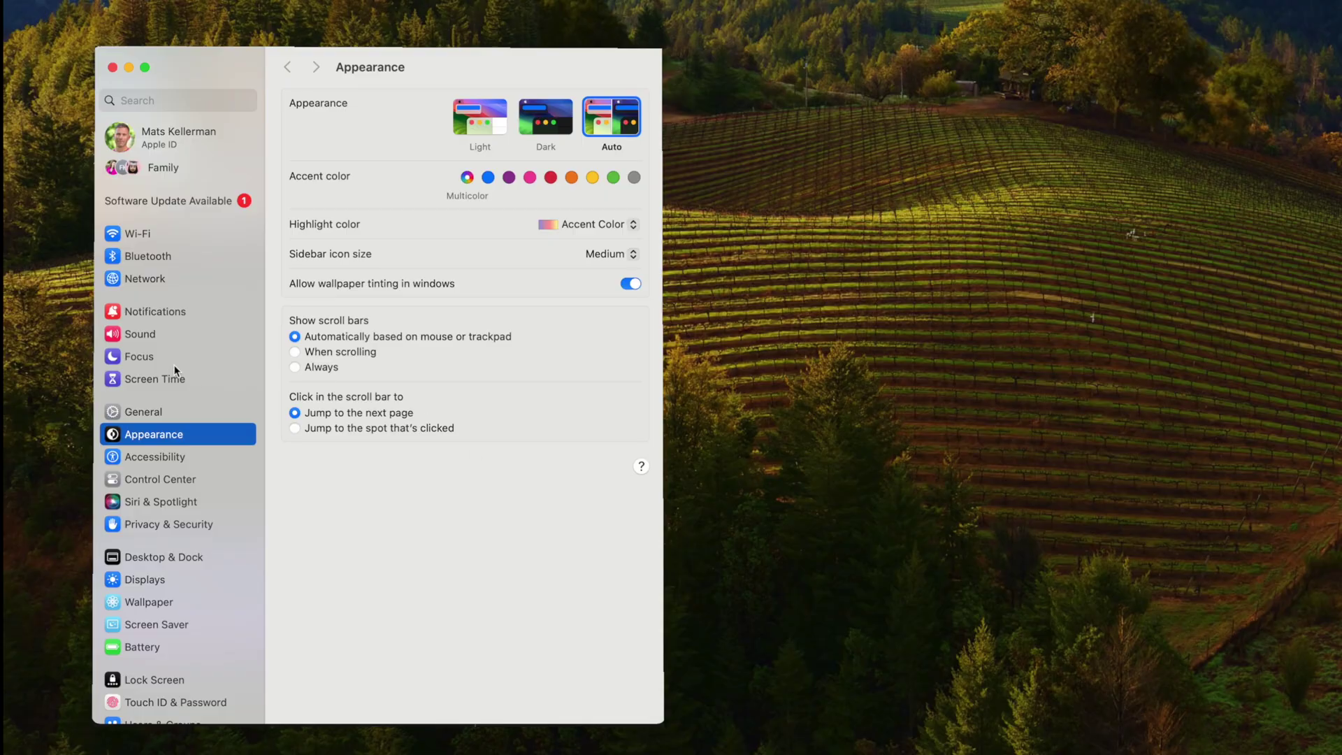
# Open the General pane from the System Settings sidebar
pyautogui.click(168, 412)
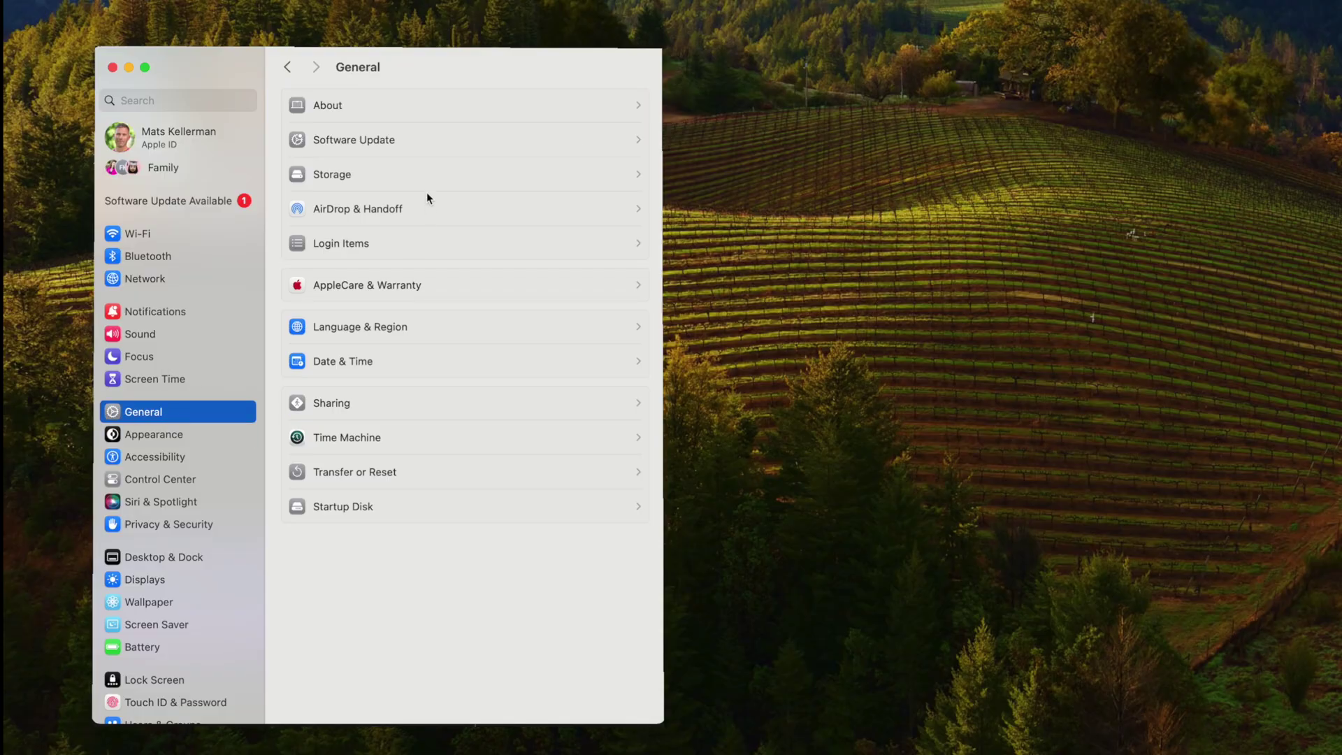
# Check Software Update for available updates, then reopen System Settings from the Dock
pyautogui.click(415, 141)
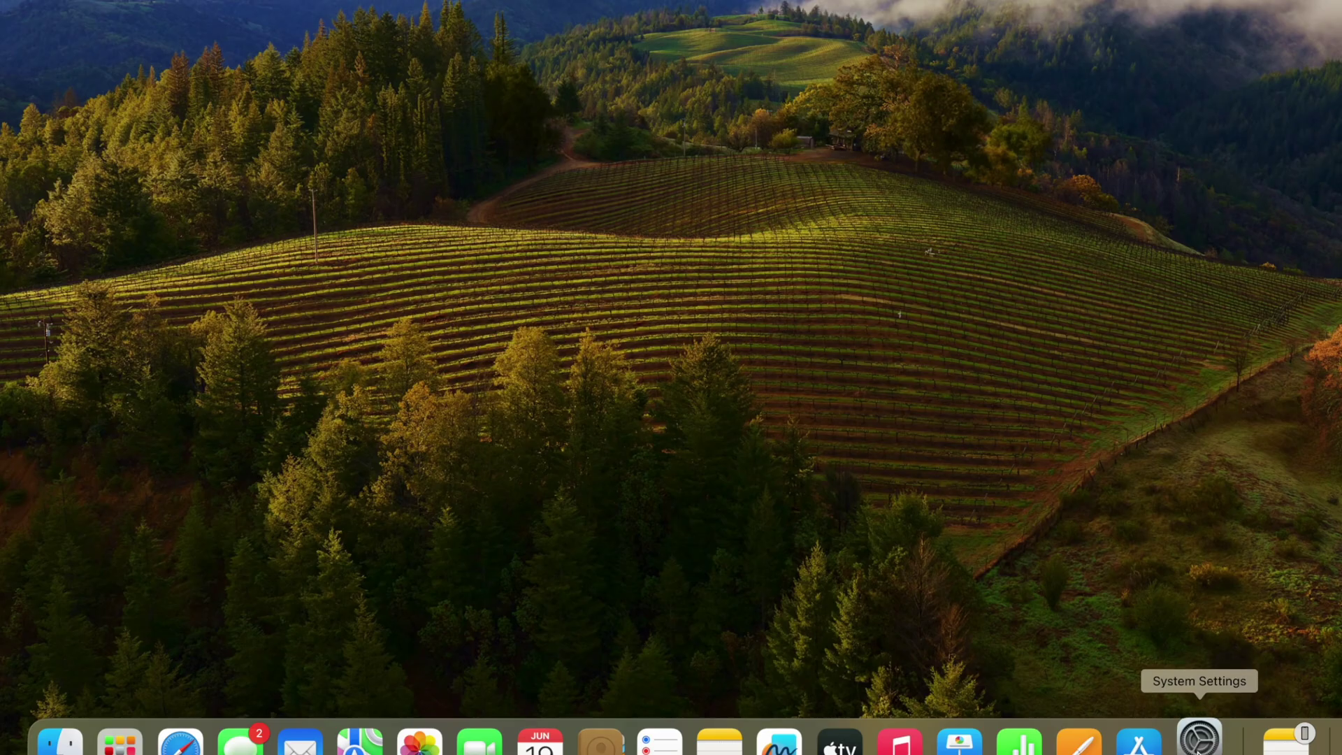
pyautogui.click(1196, 749)
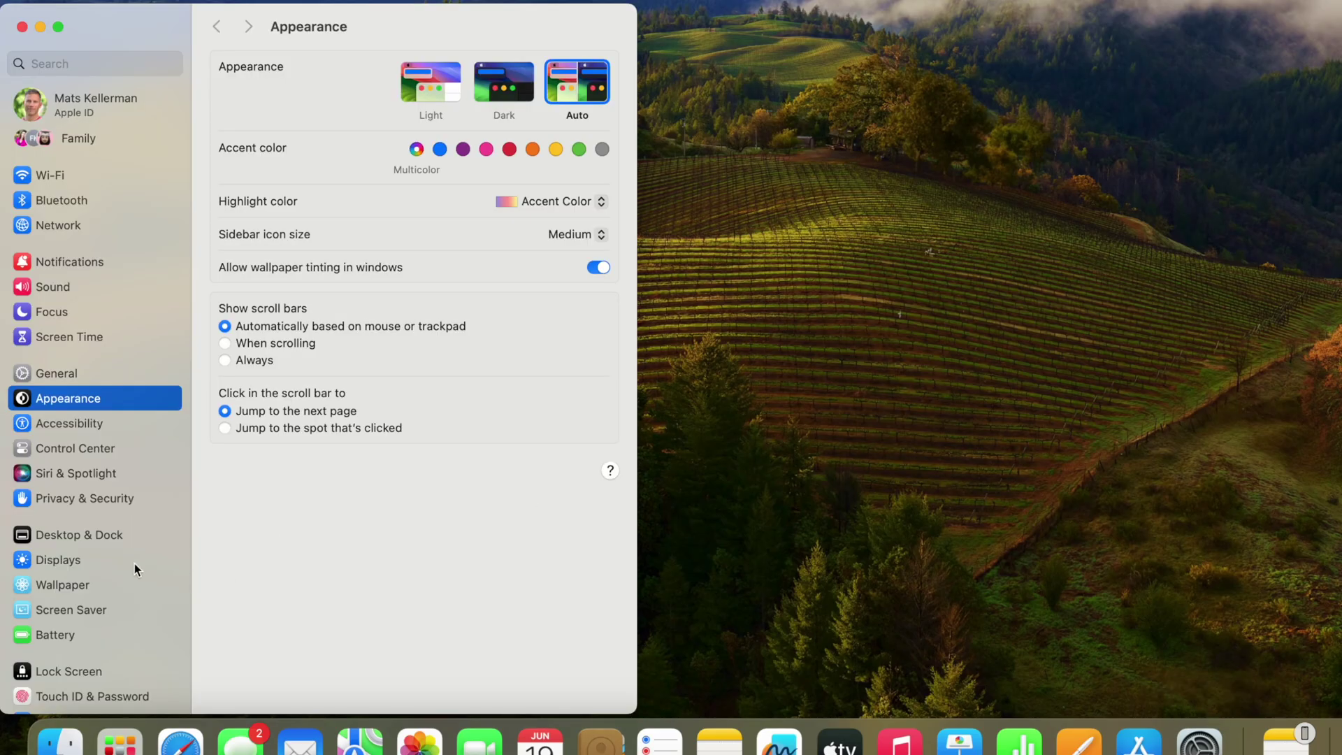
# In Trackpad settings, raise the Tracking speed and switch on Tap to click
pyautogui.scroll(-5, 134, 564)
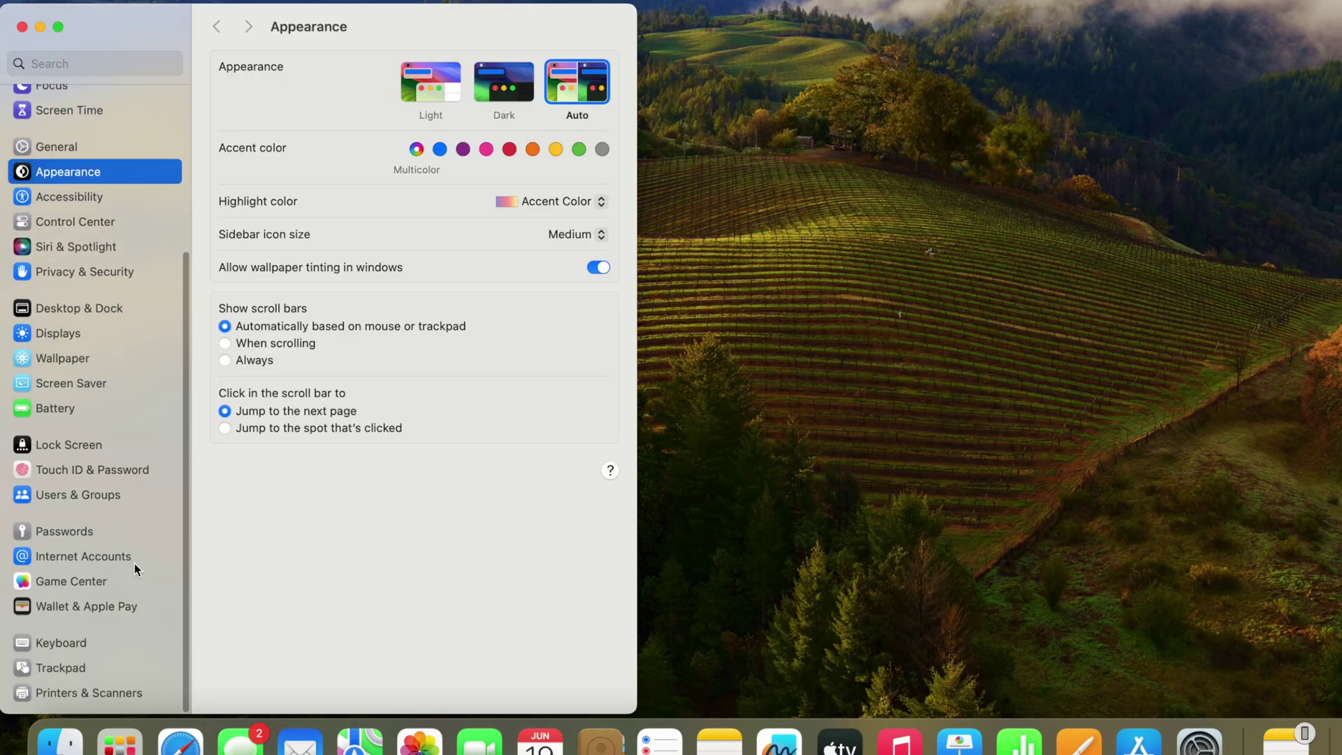
pyautogui.click(84, 665)
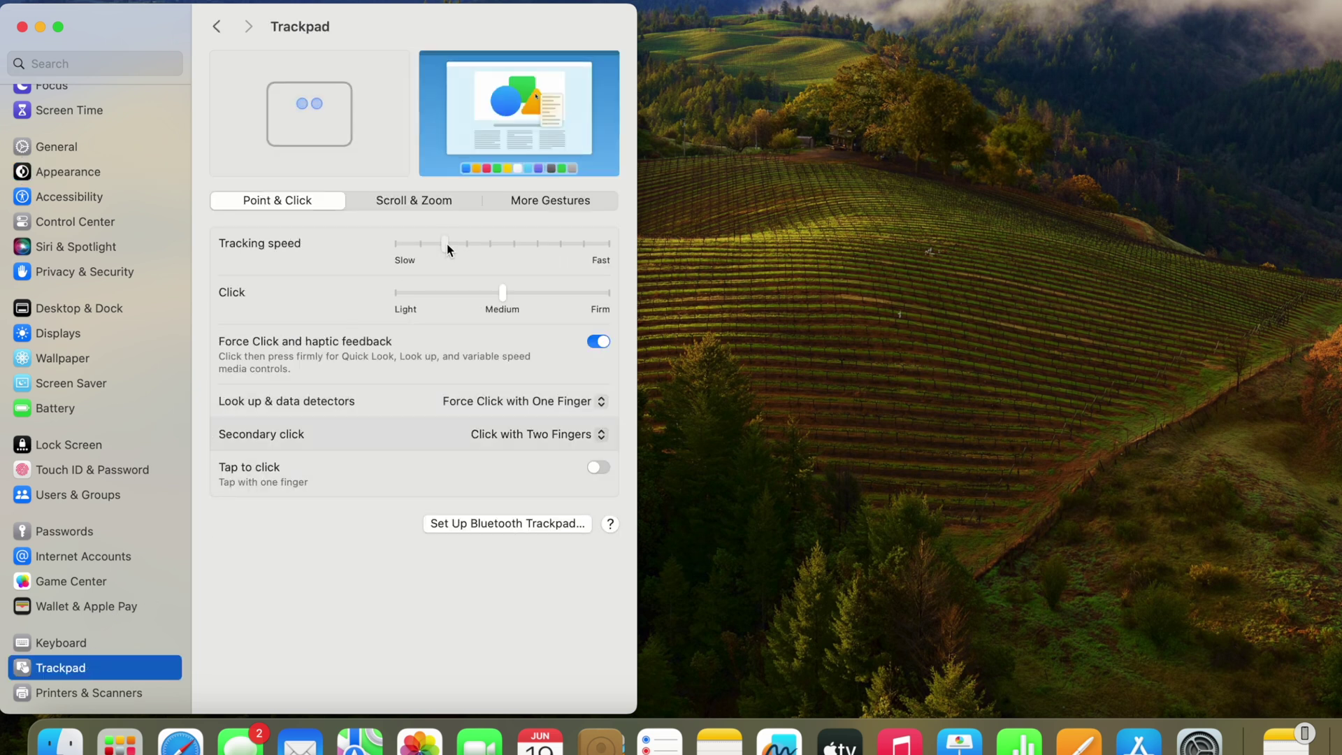
pyautogui.moveTo(447, 245); pyautogui.dragTo(499, 249)
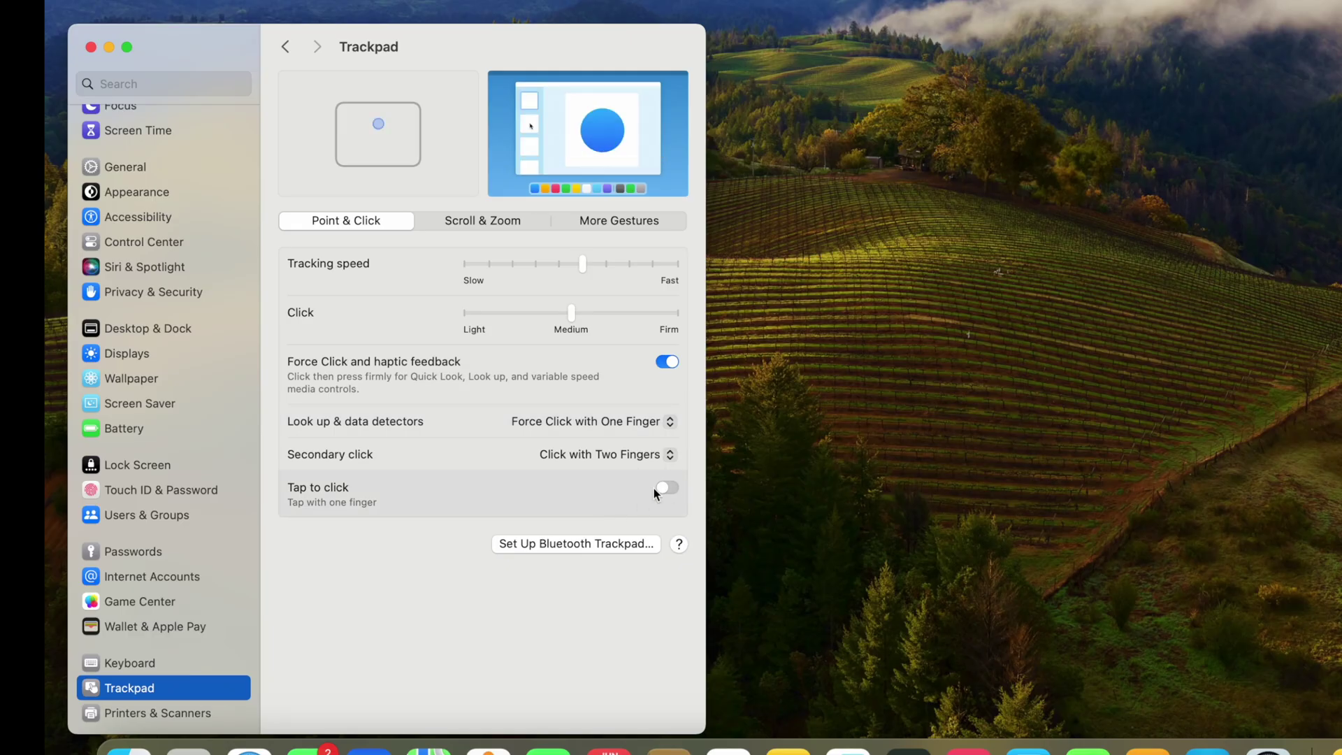
pyautogui.click(660, 488)
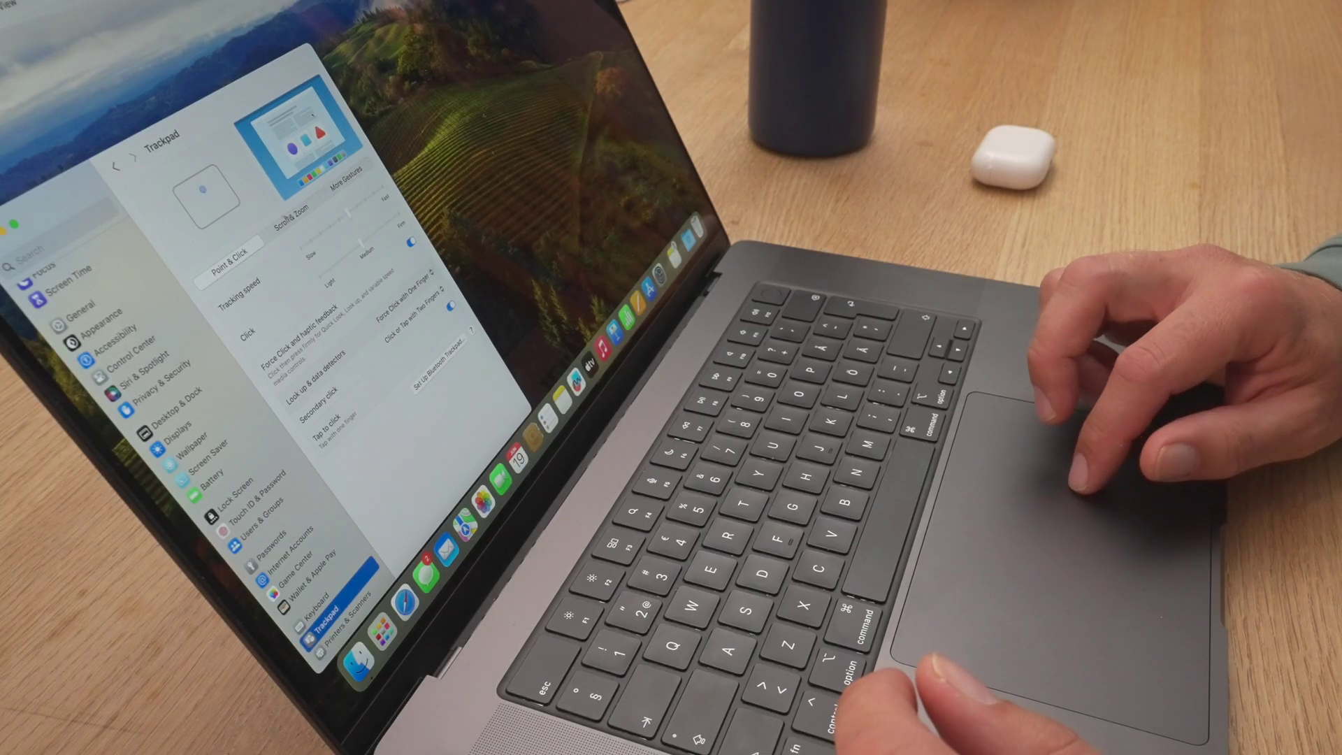
# Show the Scroll & Zoom options in Trackpad settings
pyautogui.click(293, 218)
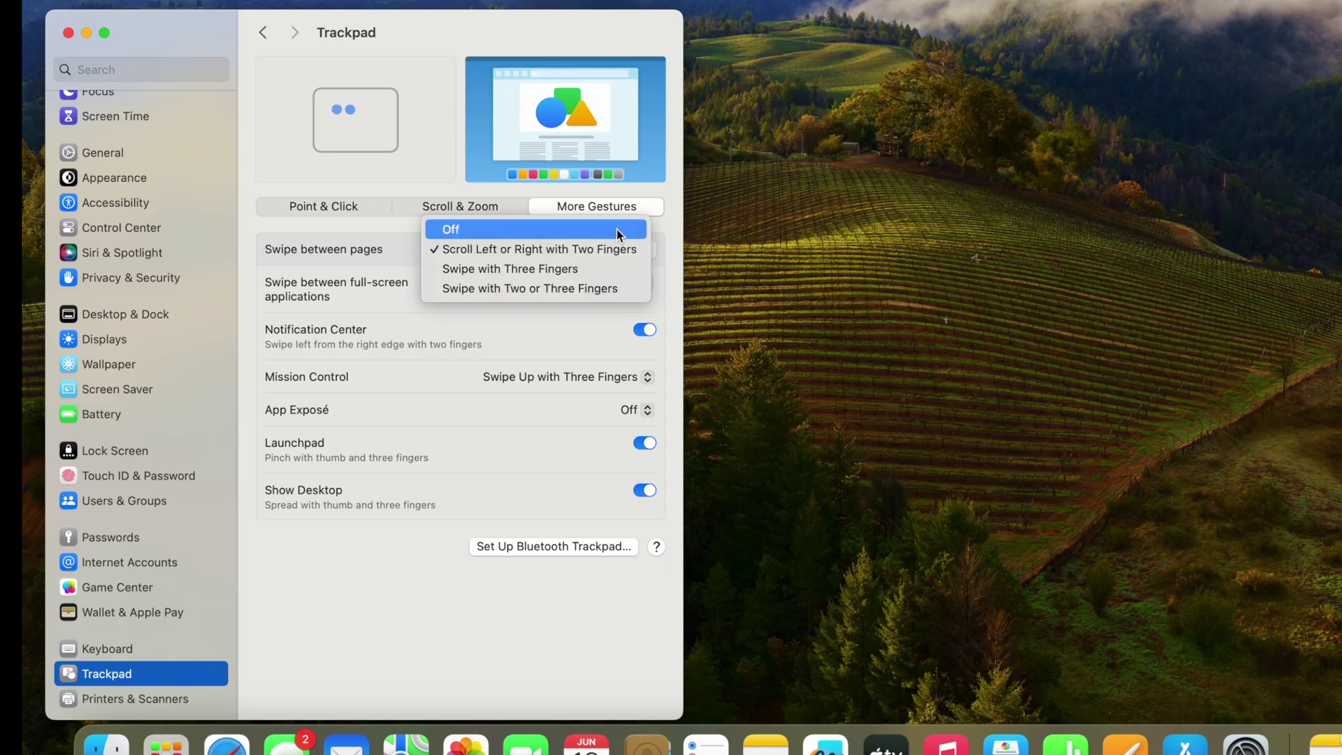
# Turn the trackpad swipe gesture off and test the fast key repeat in a blank note
pyautogui.click(616, 229)
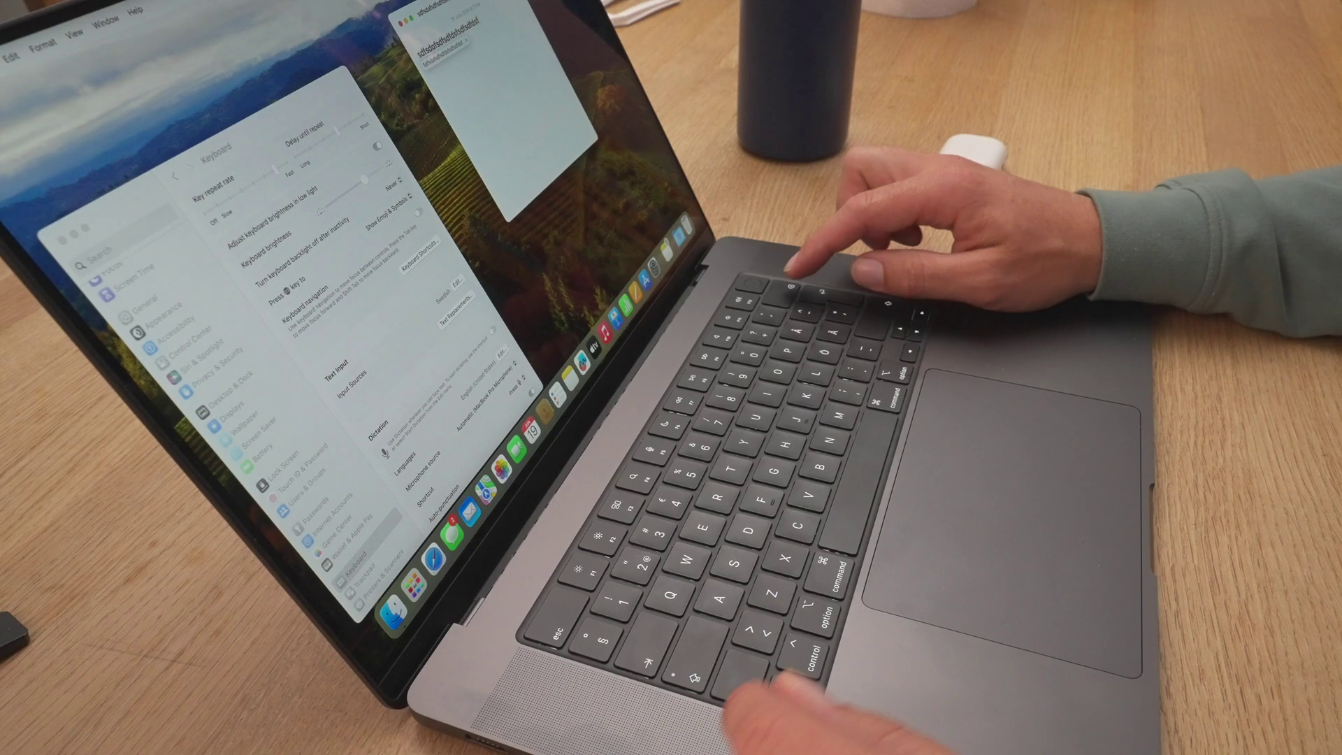
pyautogui.press('BackSpace')
pyautogui.press('BackSpace')
pyautogui.press('BackSpace')
pyautogui.press('BackSpace')
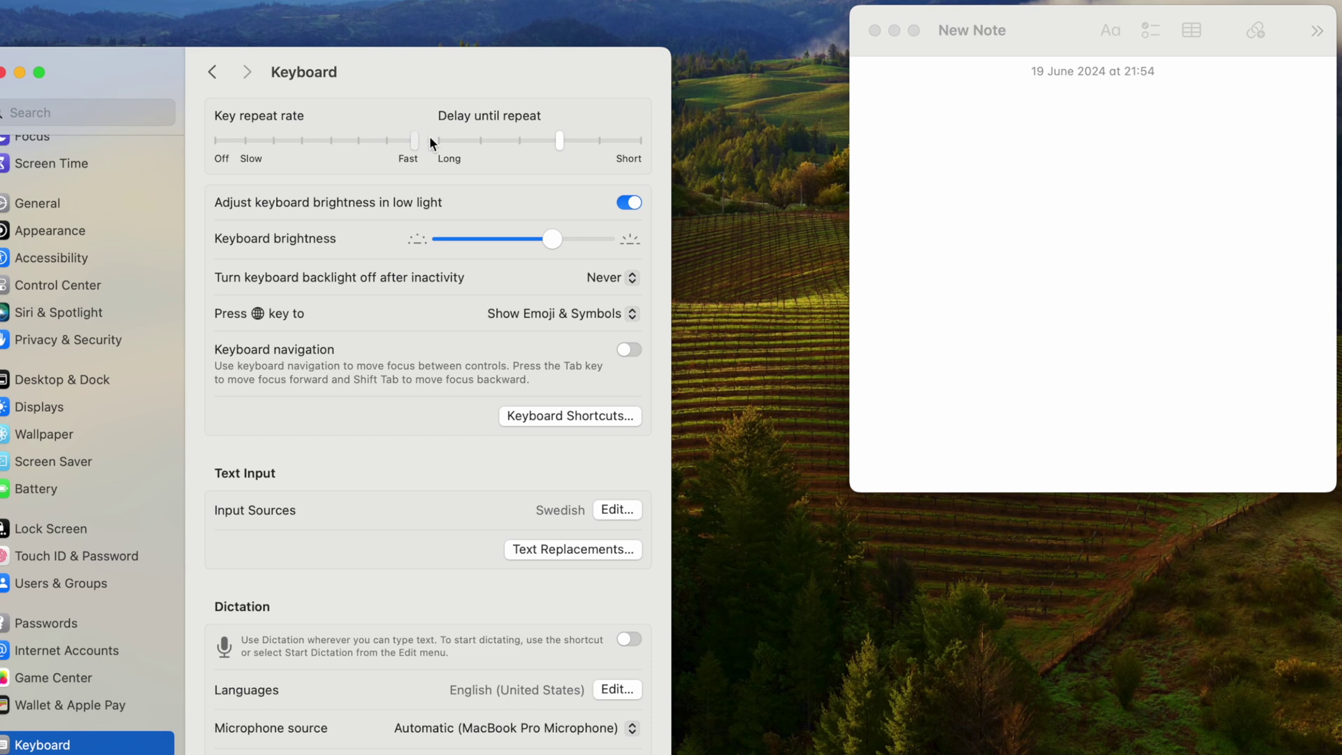
pyautogui.click(1058, 189)
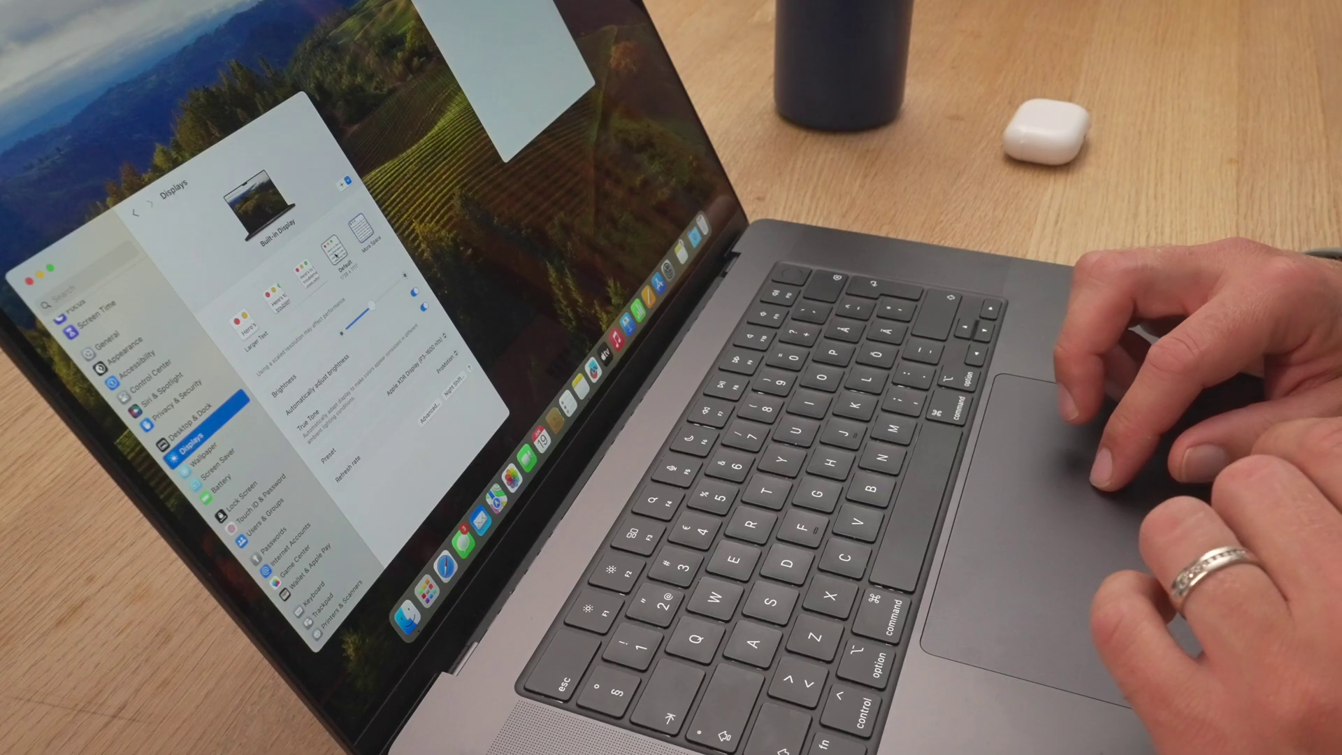
# Choose More Space resolution for the built-in display and zoom the Safari page back out
pyautogui.click(361, 228)
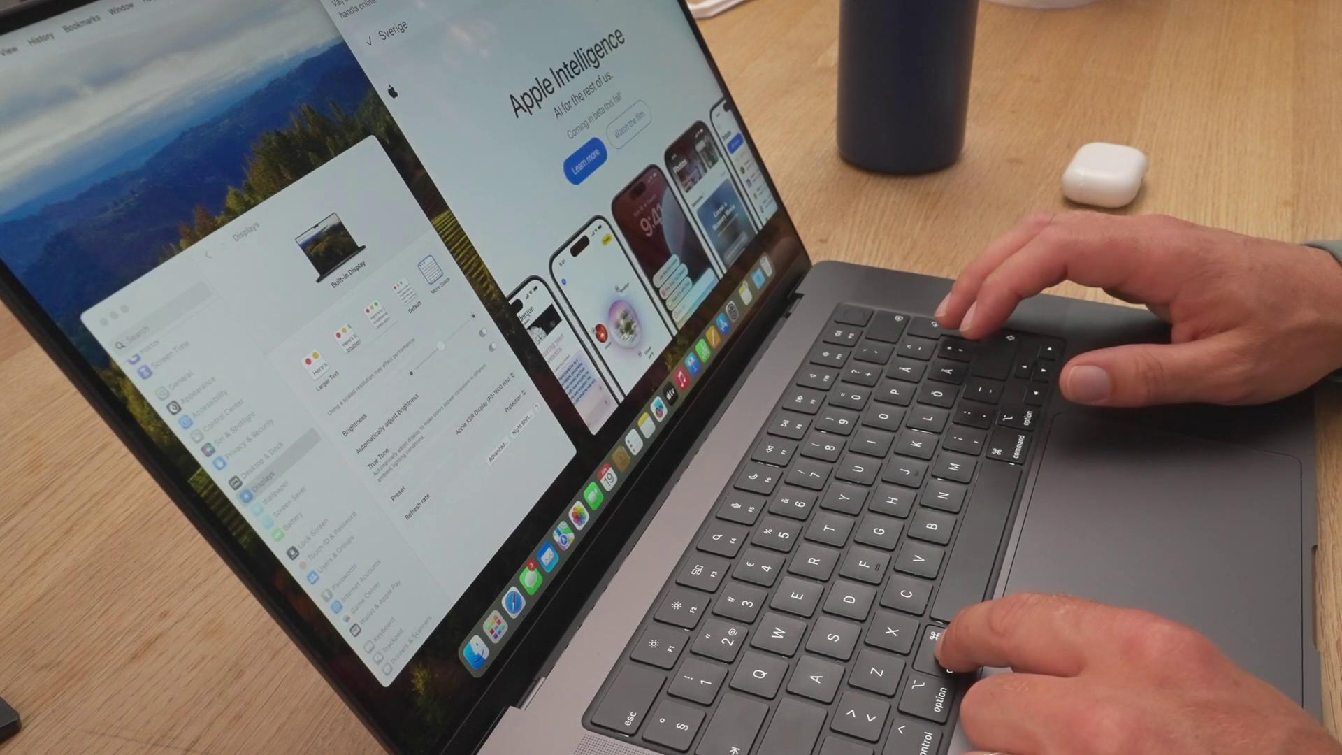
pyautogui.press('super+minus')
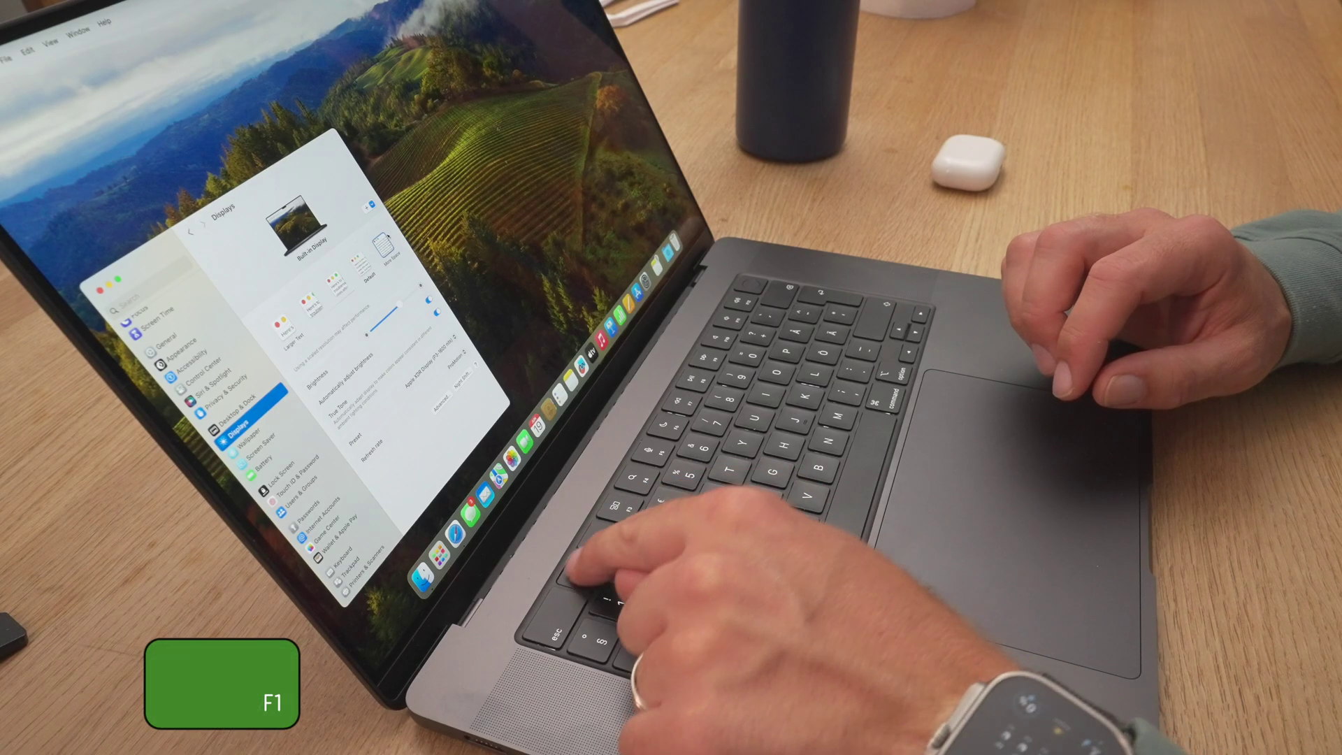
# Dim and restore screen brightness with F1 and F2, then go to Desktop & Dock
pyautogui.press('F1')
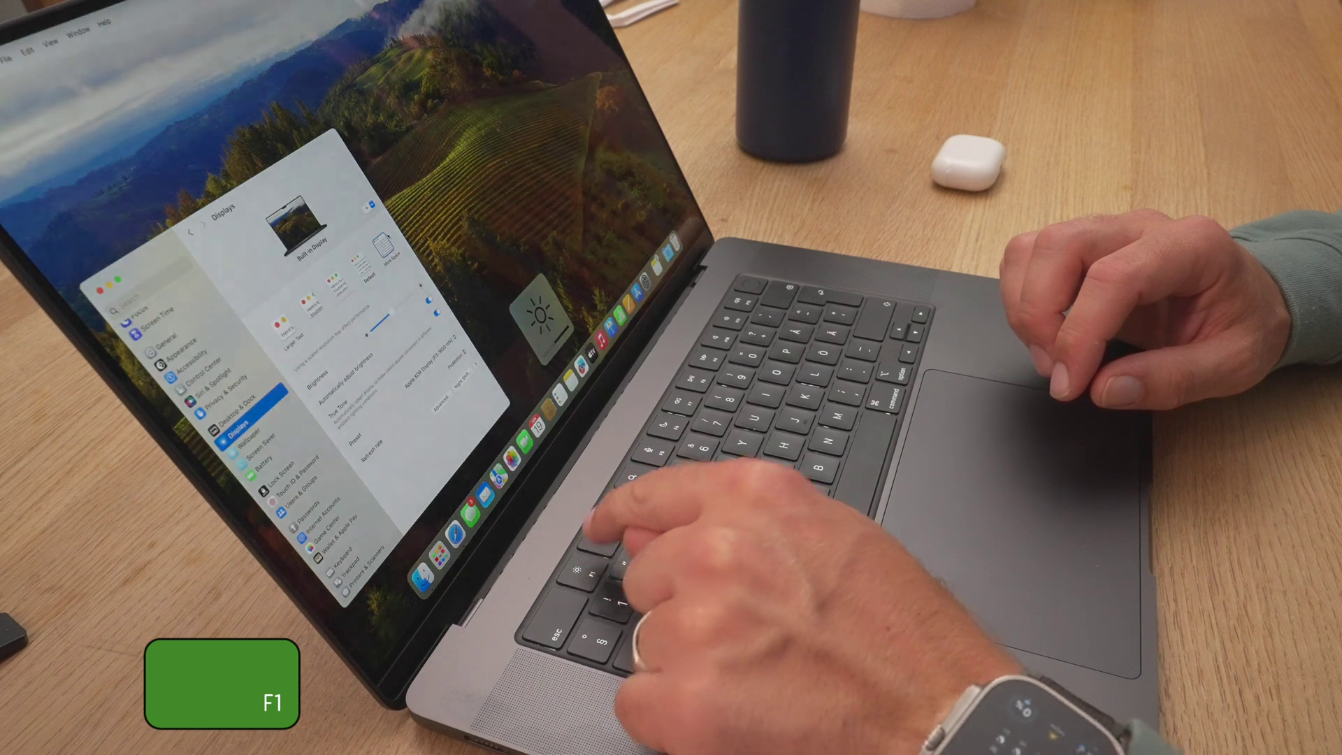
pyautogui.press('F2')
pyautogui.press('F2')
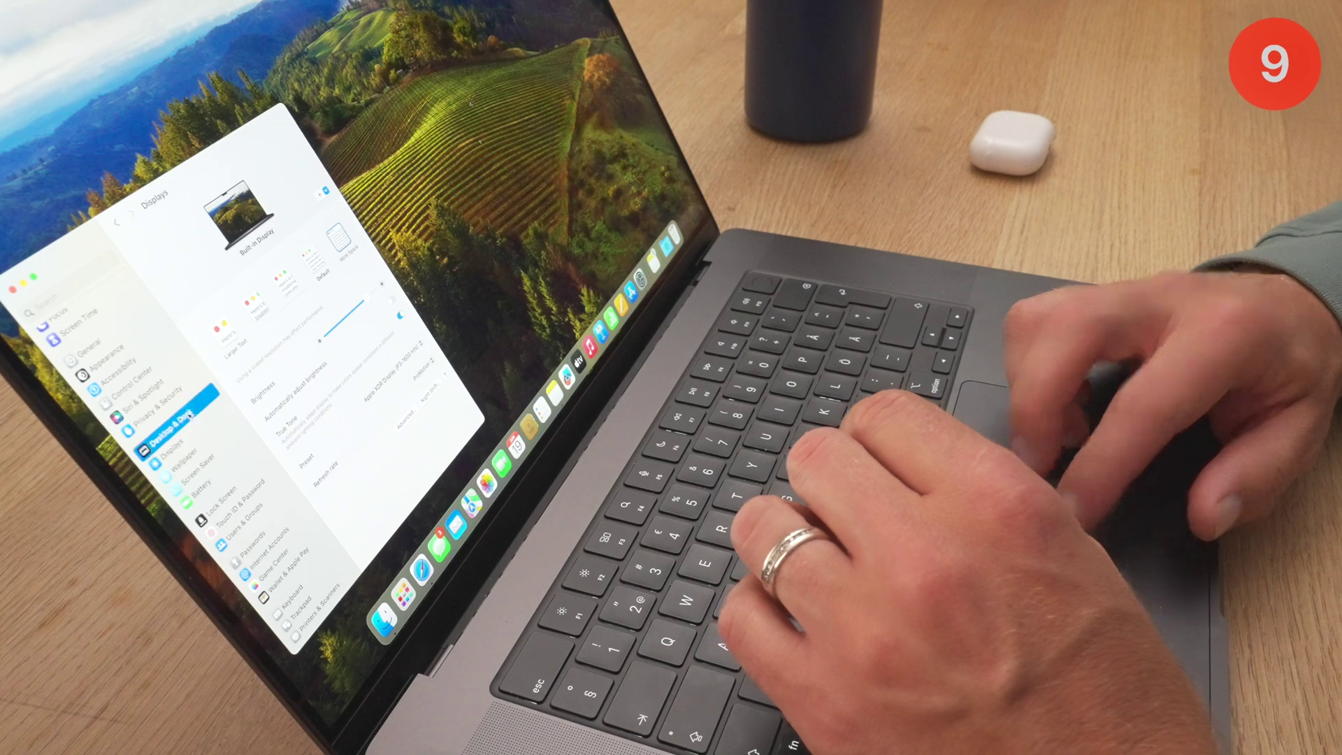
pyautogui.click(187, 415)
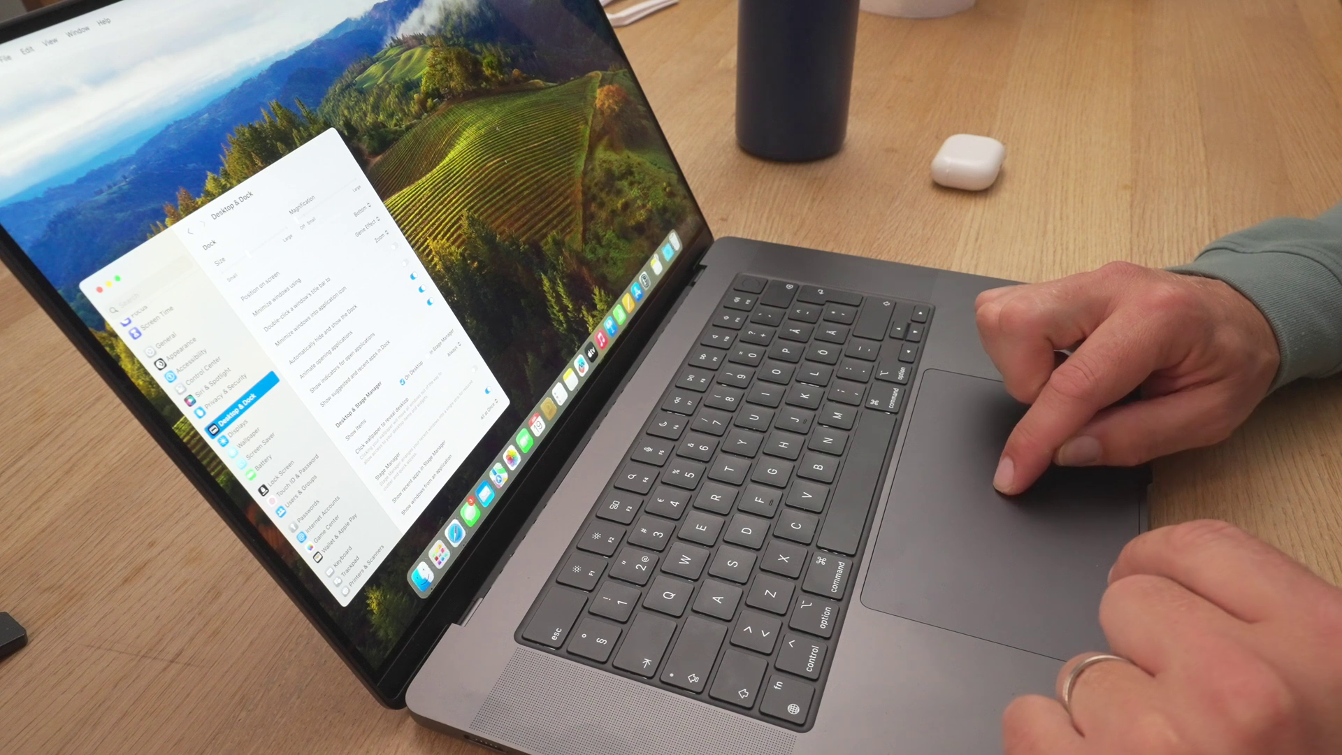
# Shrink the Dock size and switch on Automatically hide and show the Dock
pyautogui.moveTo(260, 251); pyautogui.dragTo(244, 262)
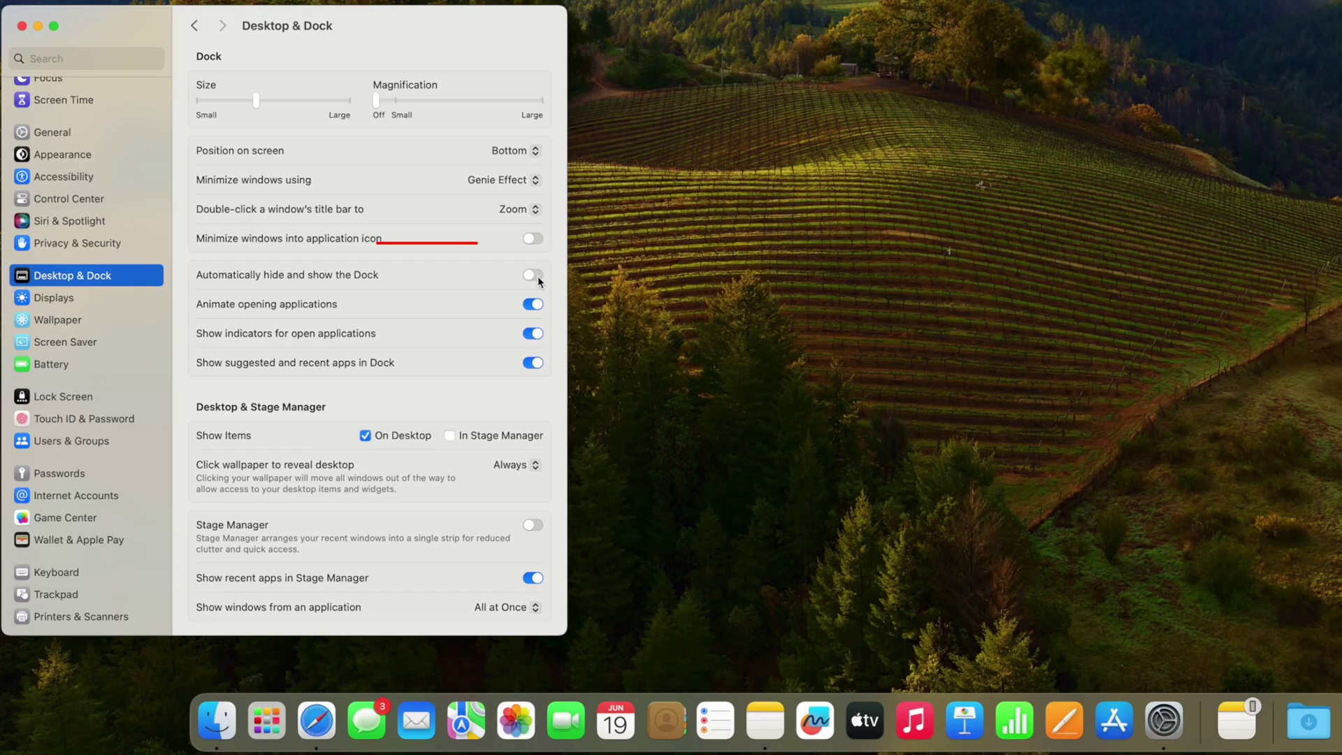
pyautogui.click(533, 276)
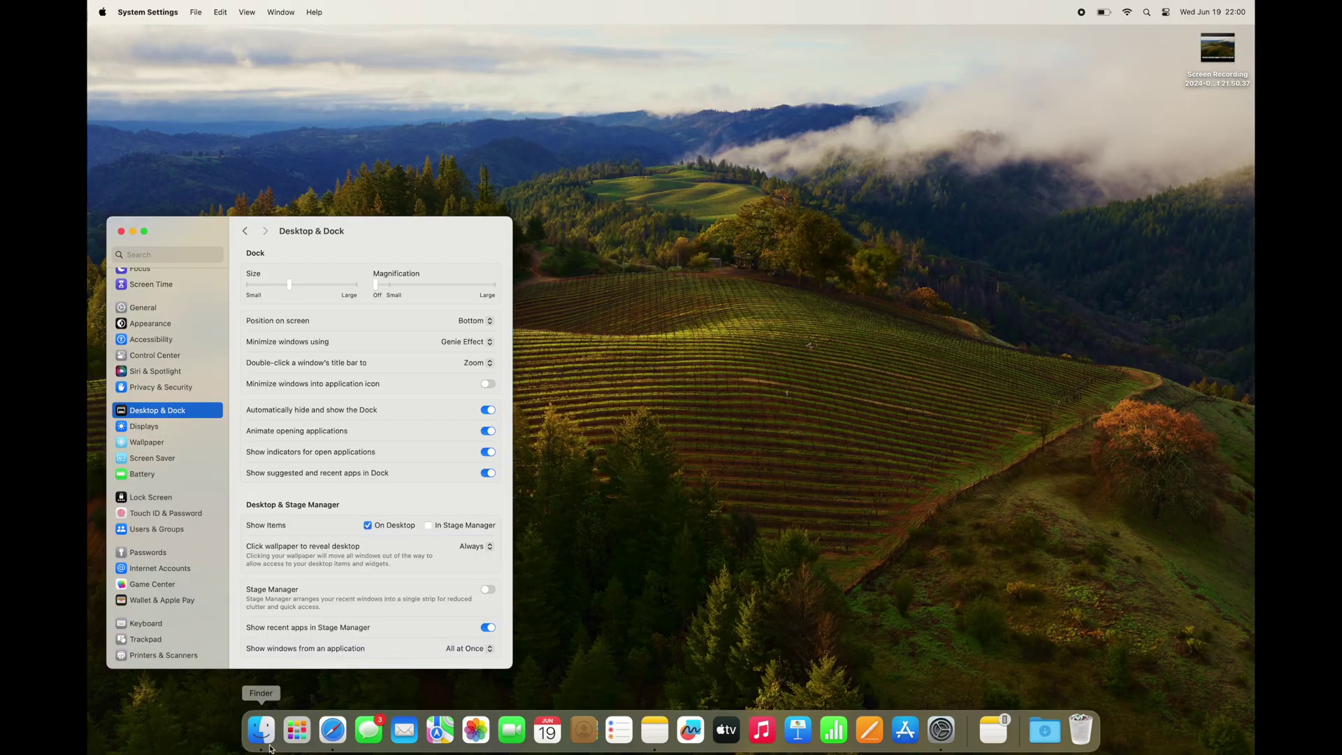
# Turn Dock auto-hide back off and load apple.com in a Safari window
pyautogui.click(334, 730)
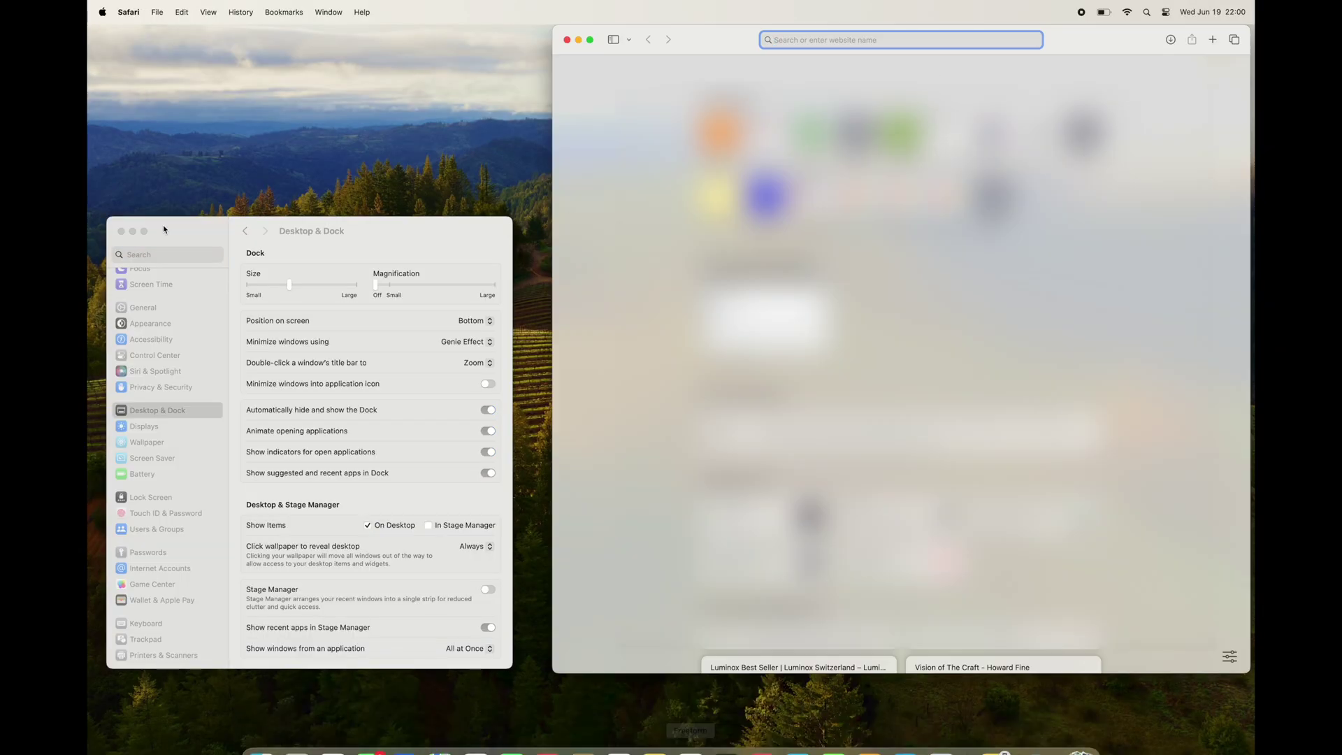
pyautogui.click(487, 410)
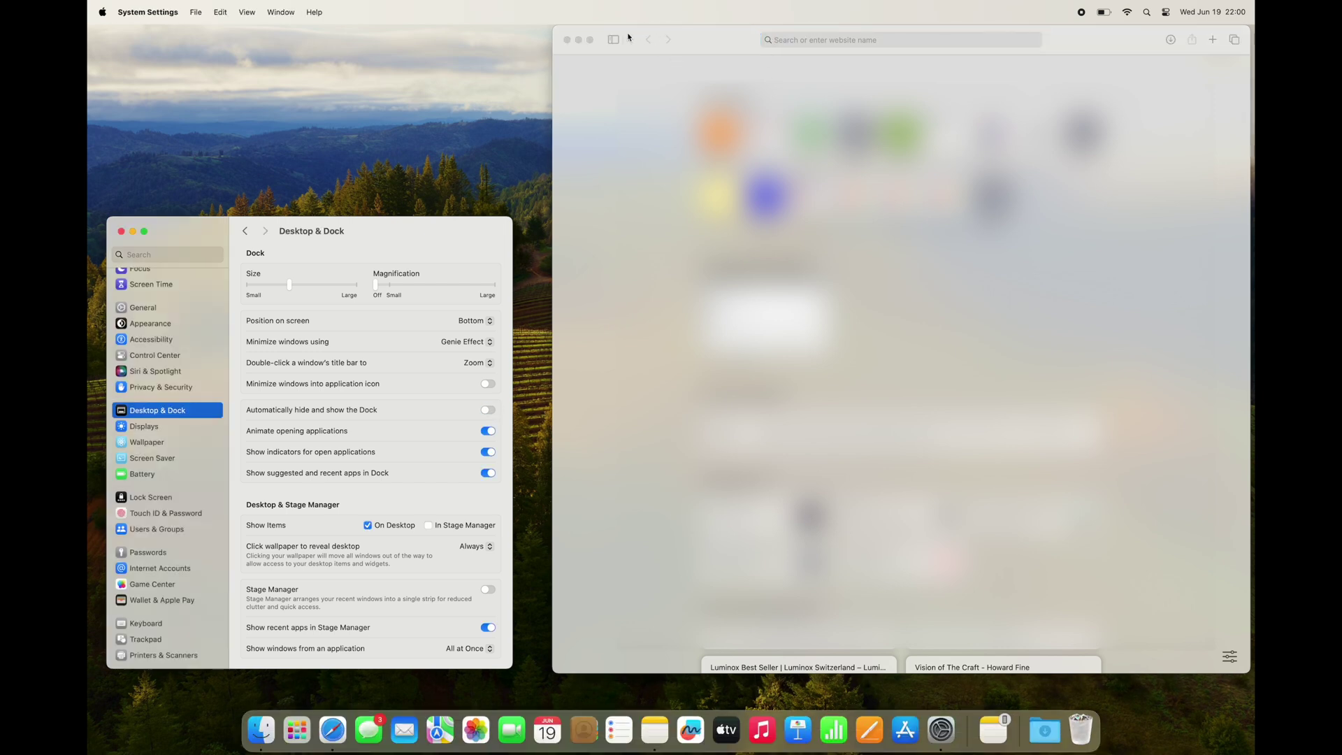
pyautogui.click(834, 41)
pyautogui.write('apple.com')
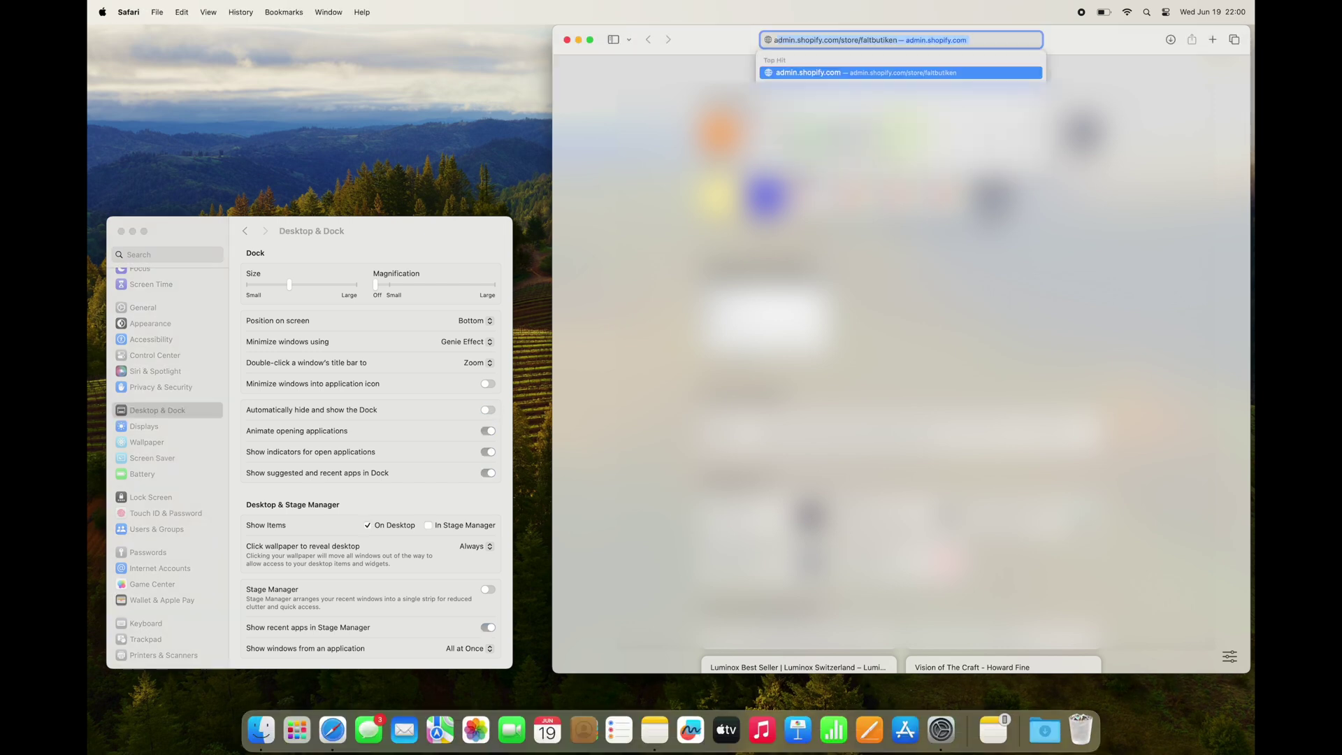
pyautogui.press('Return')
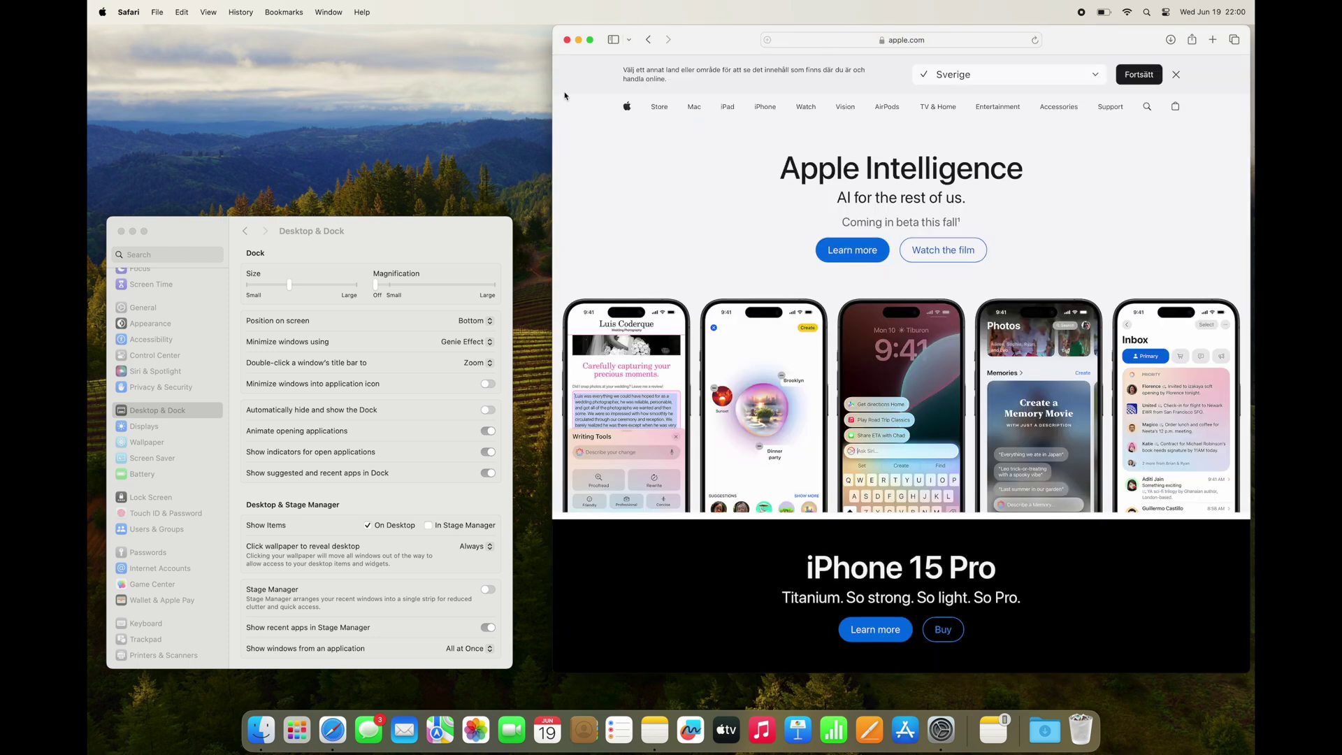
# Test minimizing the apple.com window and a new blank Safari window to the Dock
pyautogui.click(579, 41)
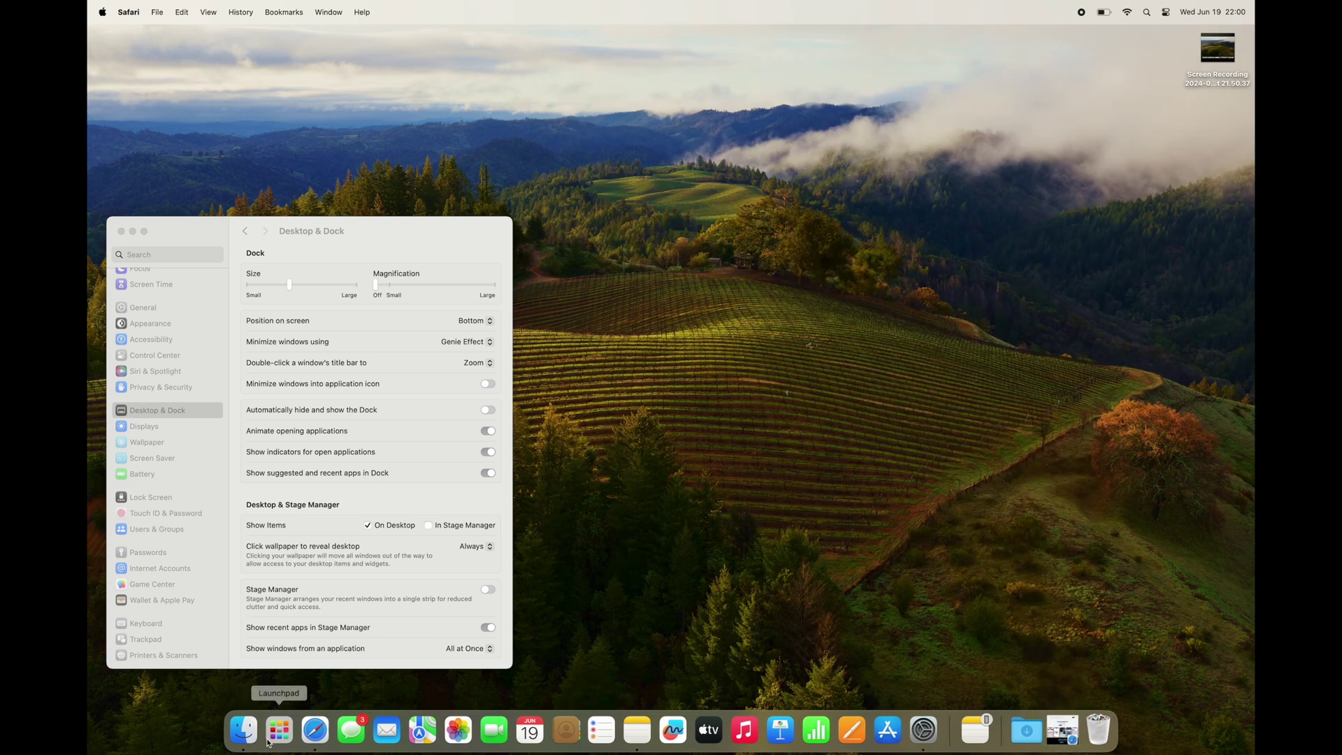
pyautogui.click(315, 730)
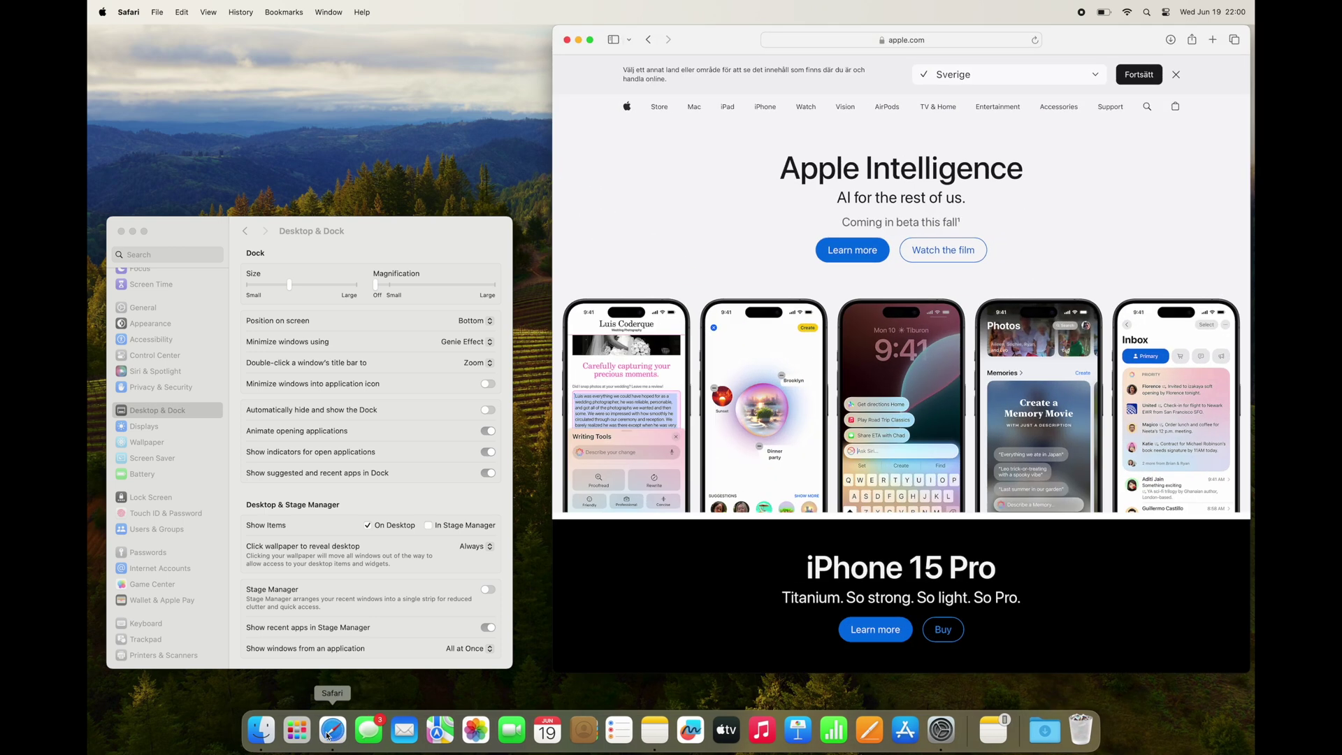
pyautogui.press('super+n')
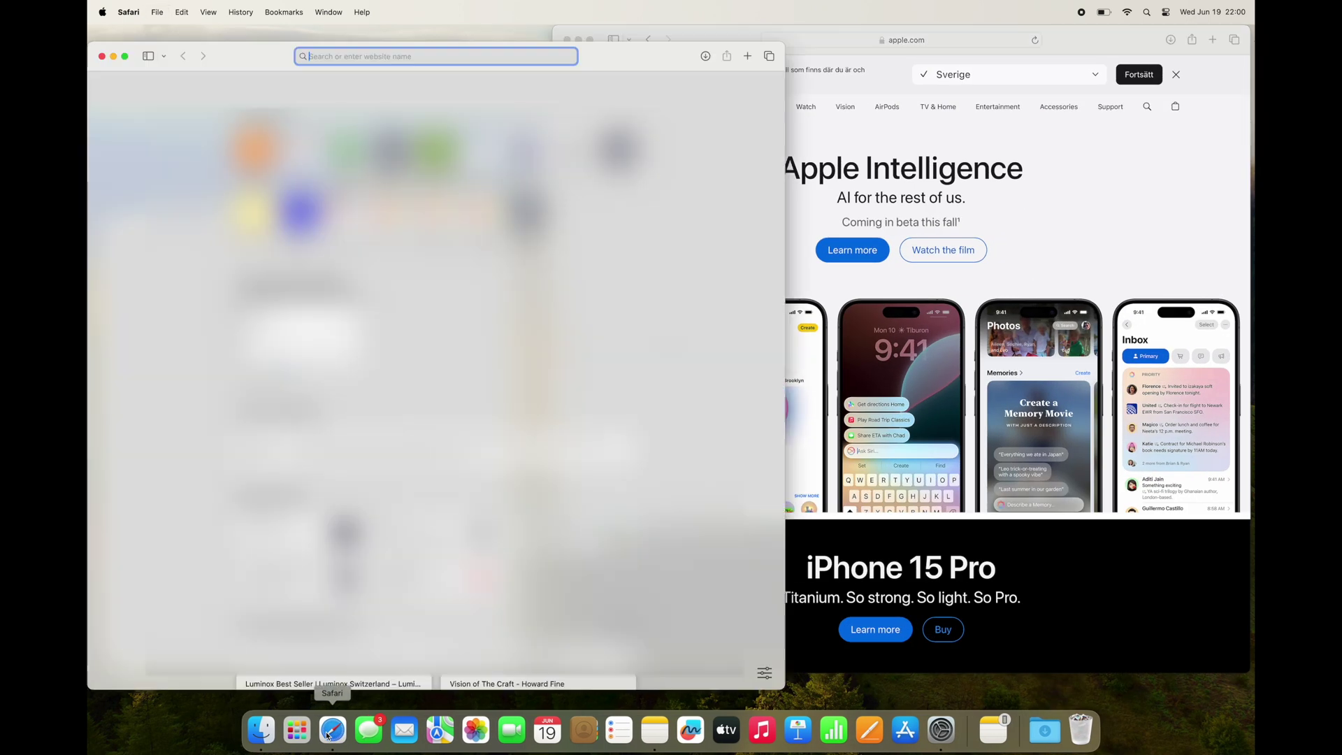
pyautogui.click(114, 56)
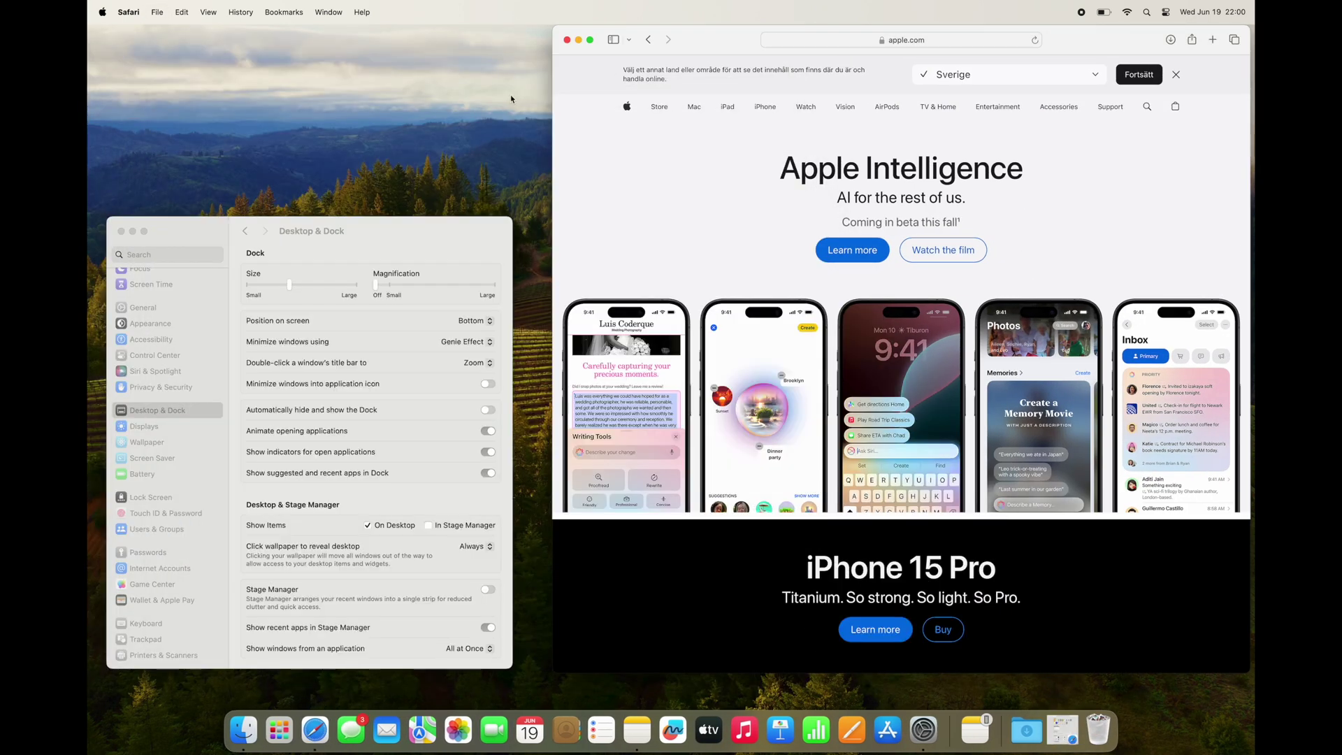
pyautogui.click(579, 39)
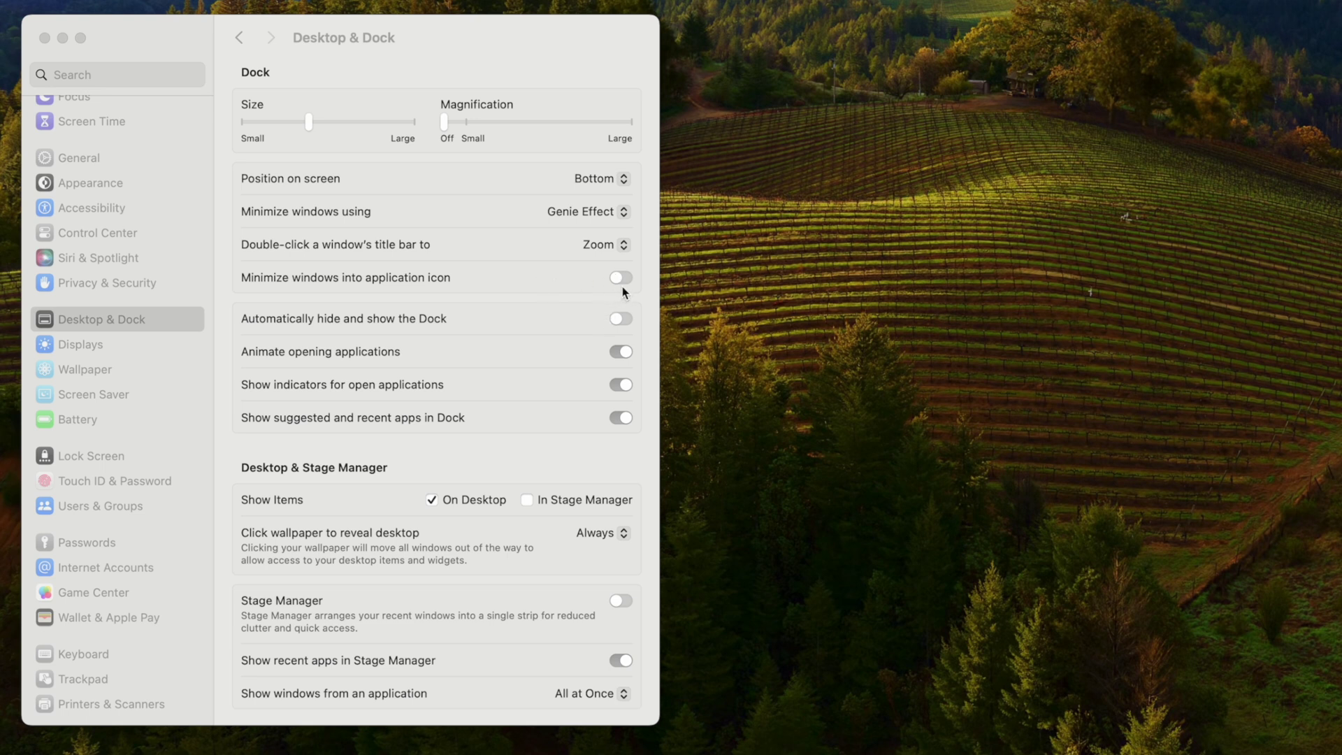
# Enable Minimize windows into application icon and minimize Safari into its icon
pyautogui.click(622, 280)
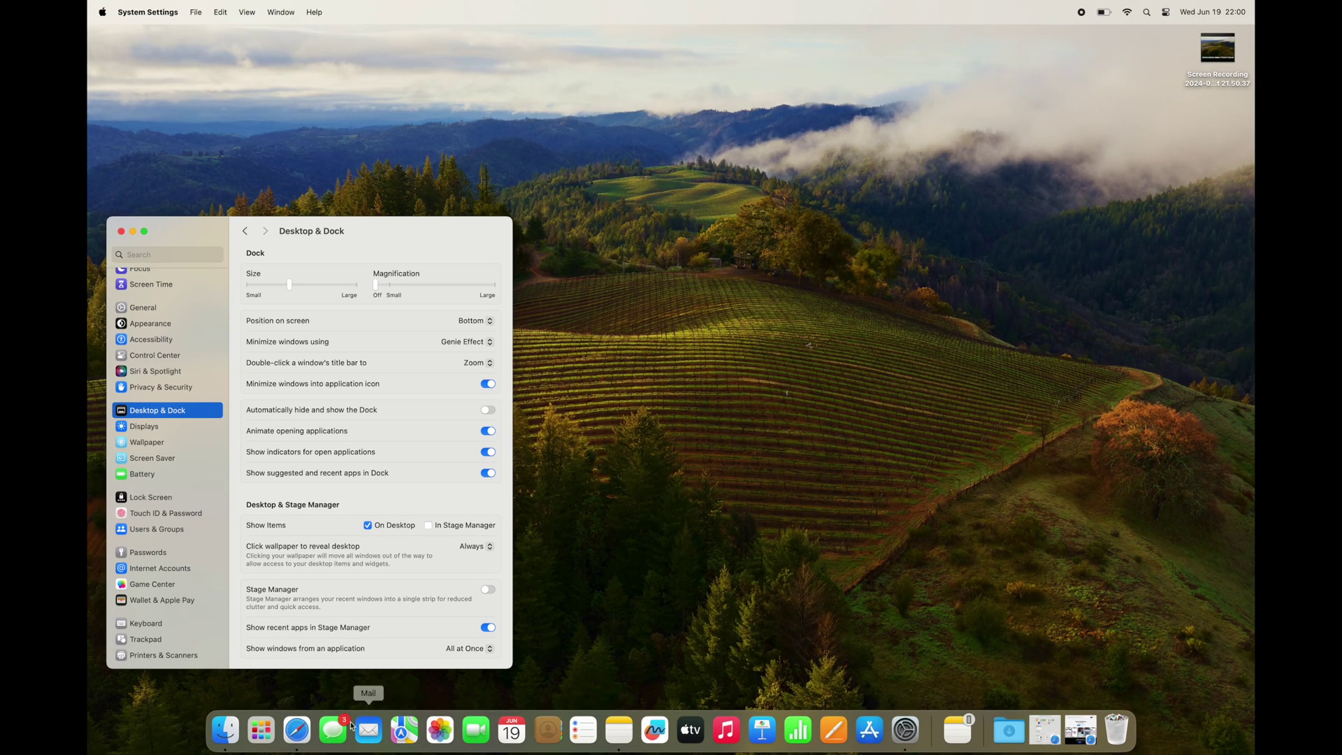
pyautogui.click(301, 731)
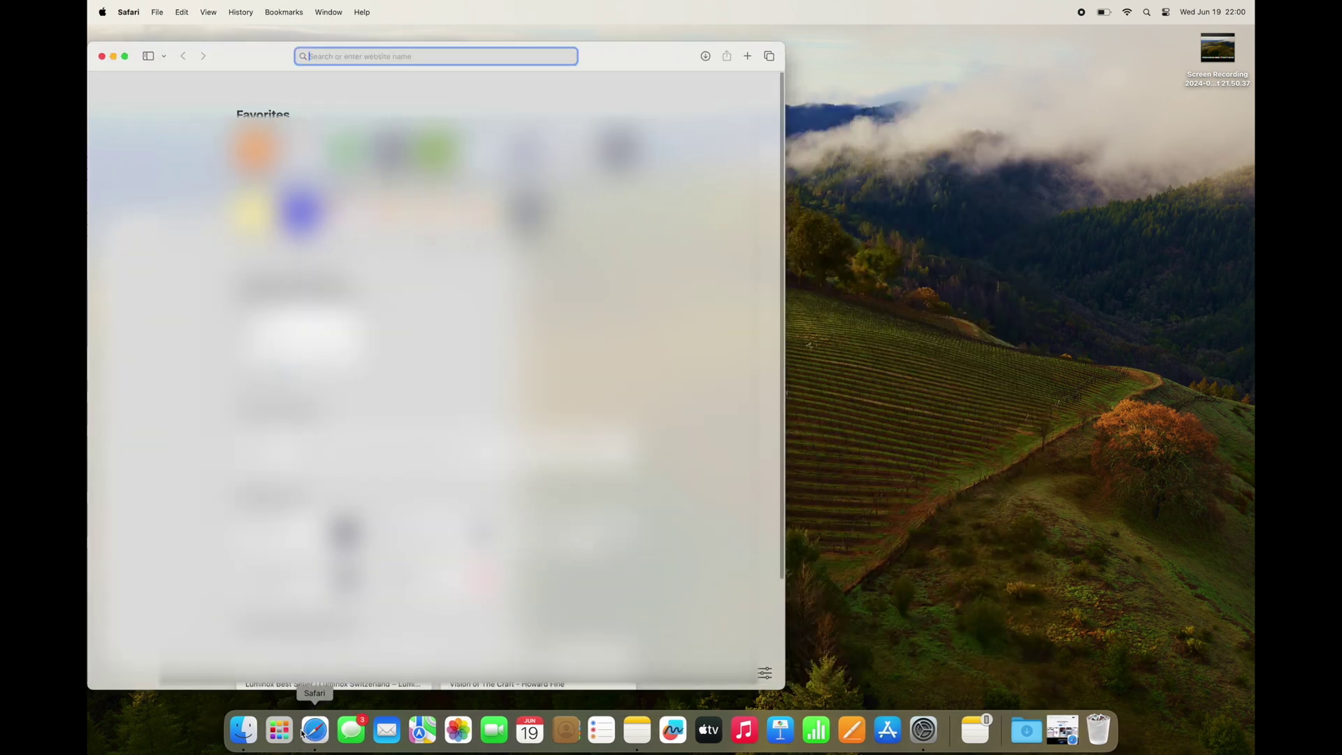
pyautogui.click(113, 56)
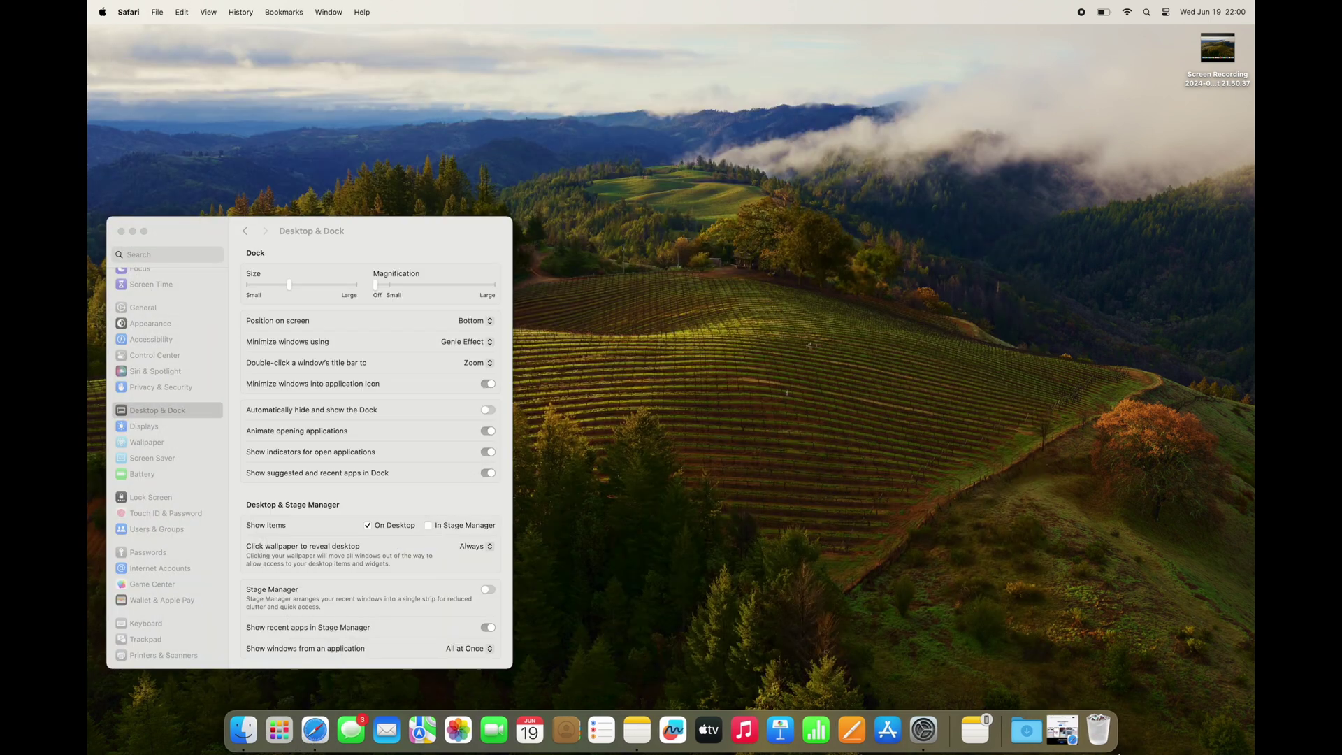
# Restore and re-minimize the Safari window, then reveal its windows with App Exposé (Control-Down)
pyautogui.click(1061, 730)
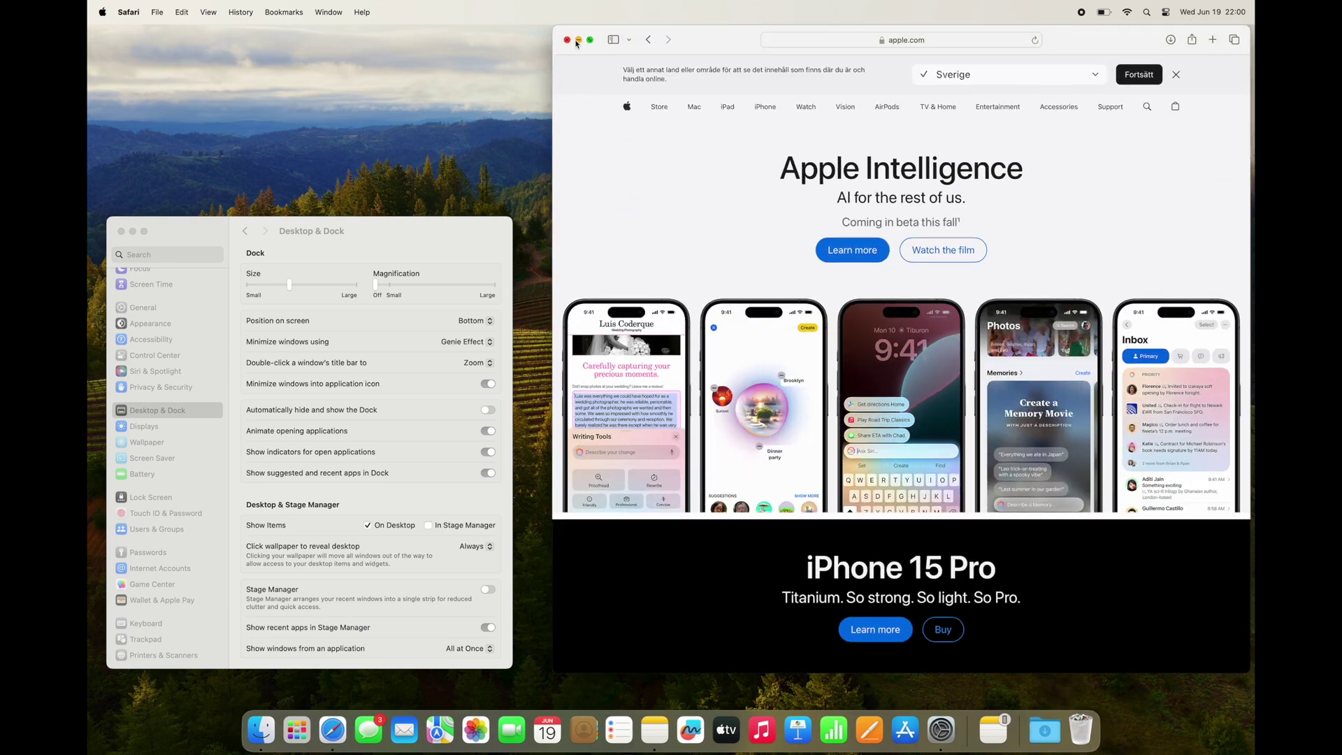
pyautogui.click(578, 40)
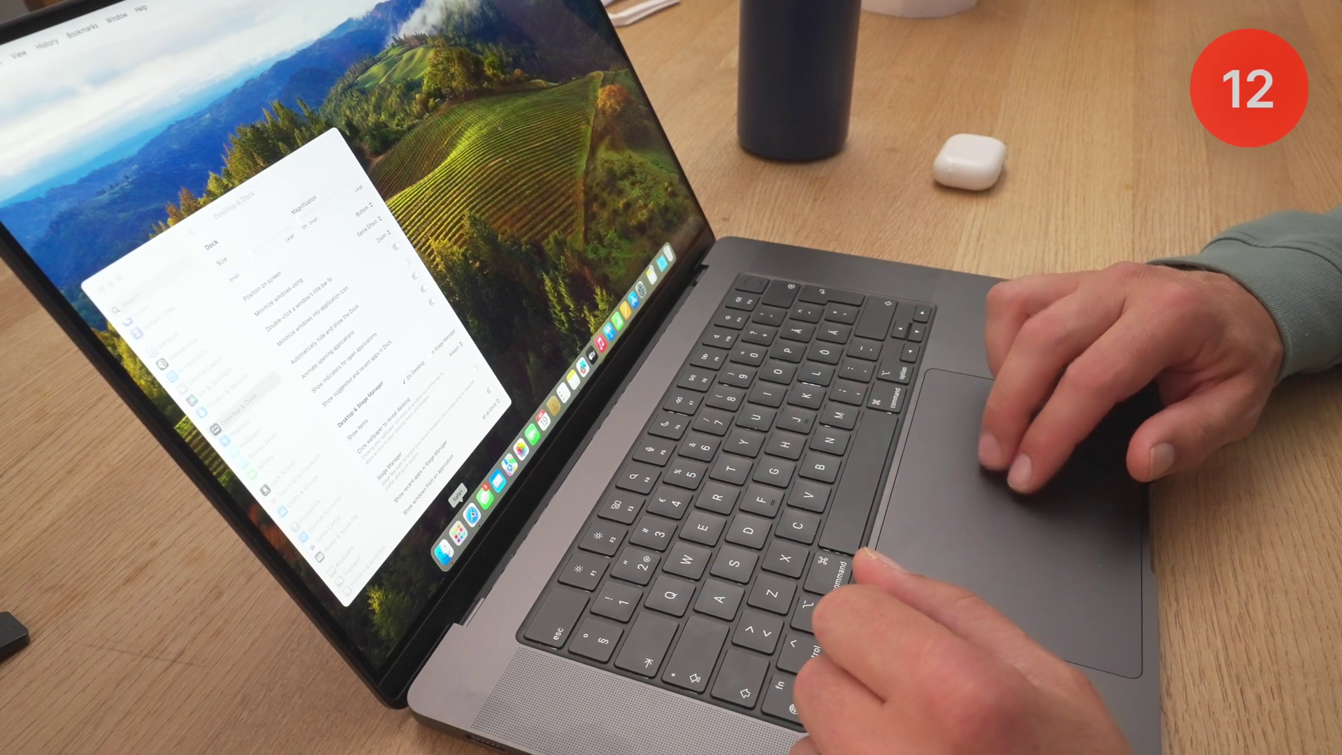
pyautogui.hotkey('ctrl', 'Down')
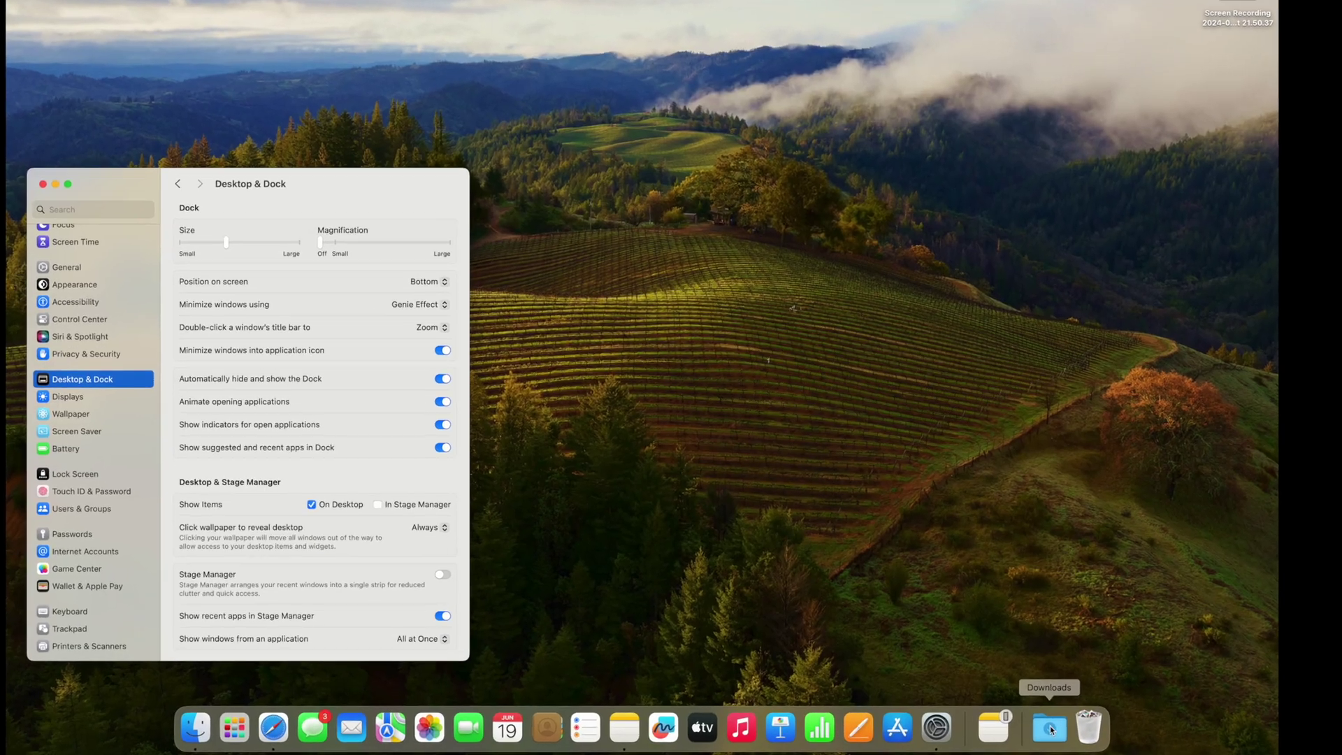
# Switch the Downloads item in the Dock from a stack to a folder display
pyautogui.rightClick(1048, 724)
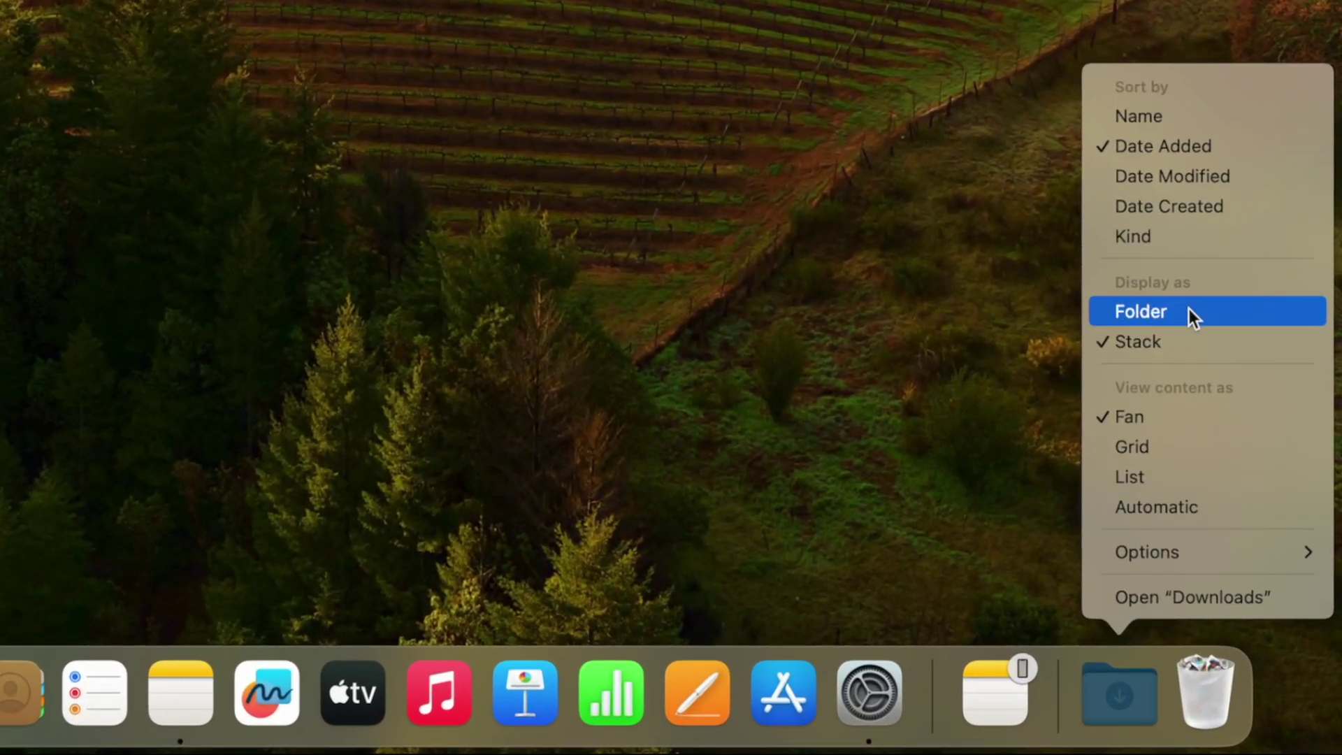
pyautogui.click(1189, 309)
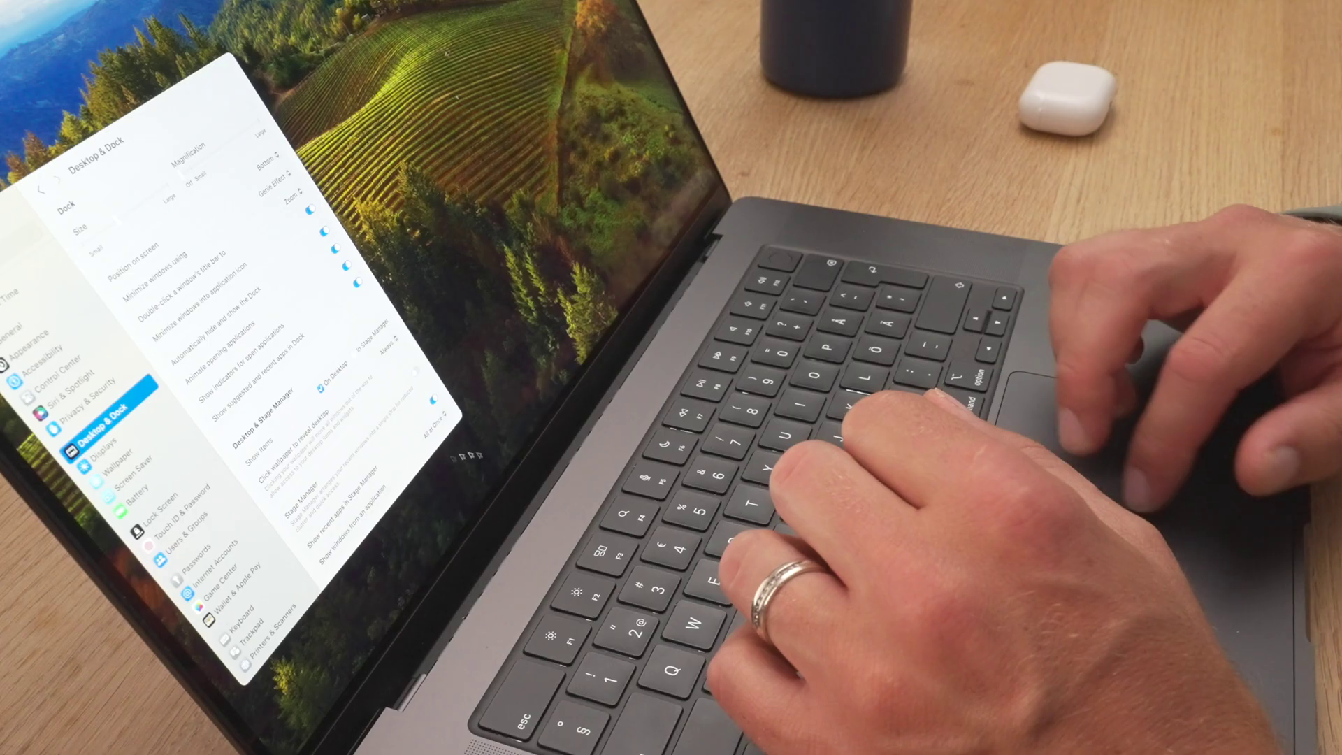
pyautogui.moveTo(559, 371)
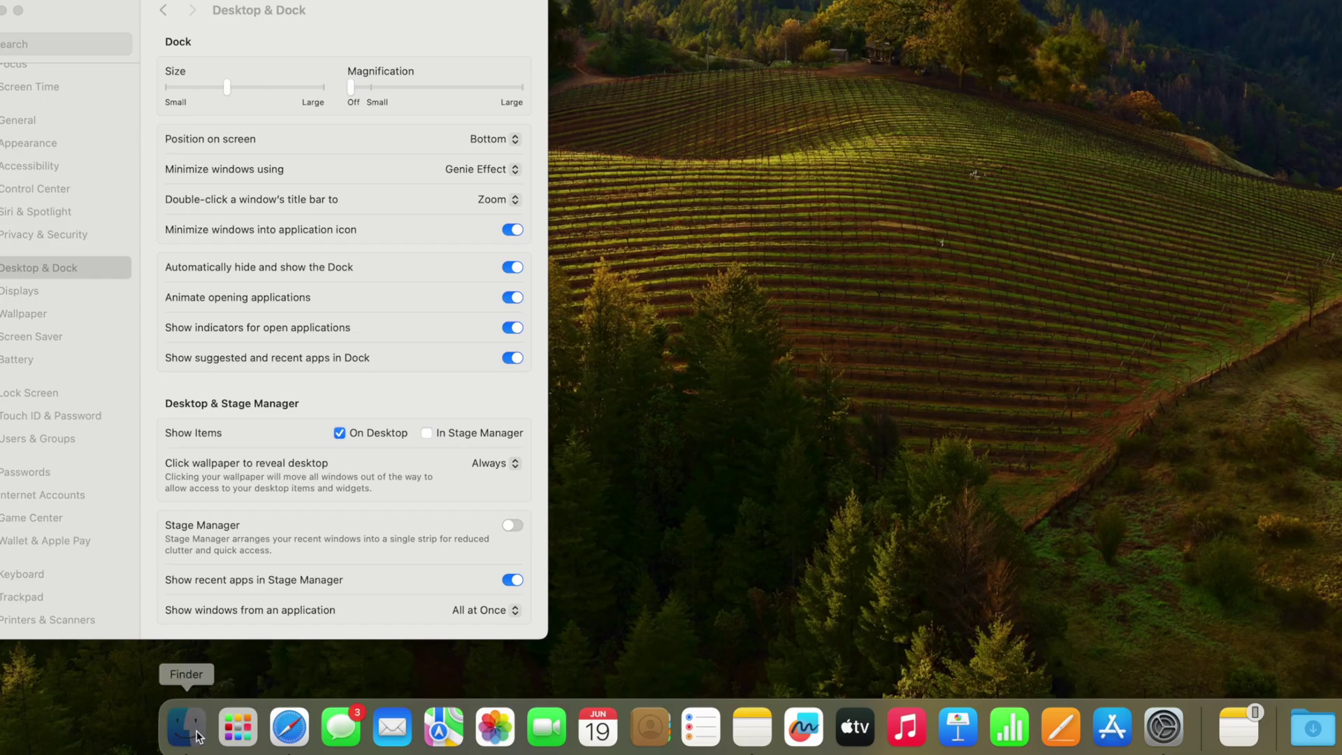
# Drag Applications from a Finder window into the Dock and set it to display as a folder
pyautogui.click(187, 726)
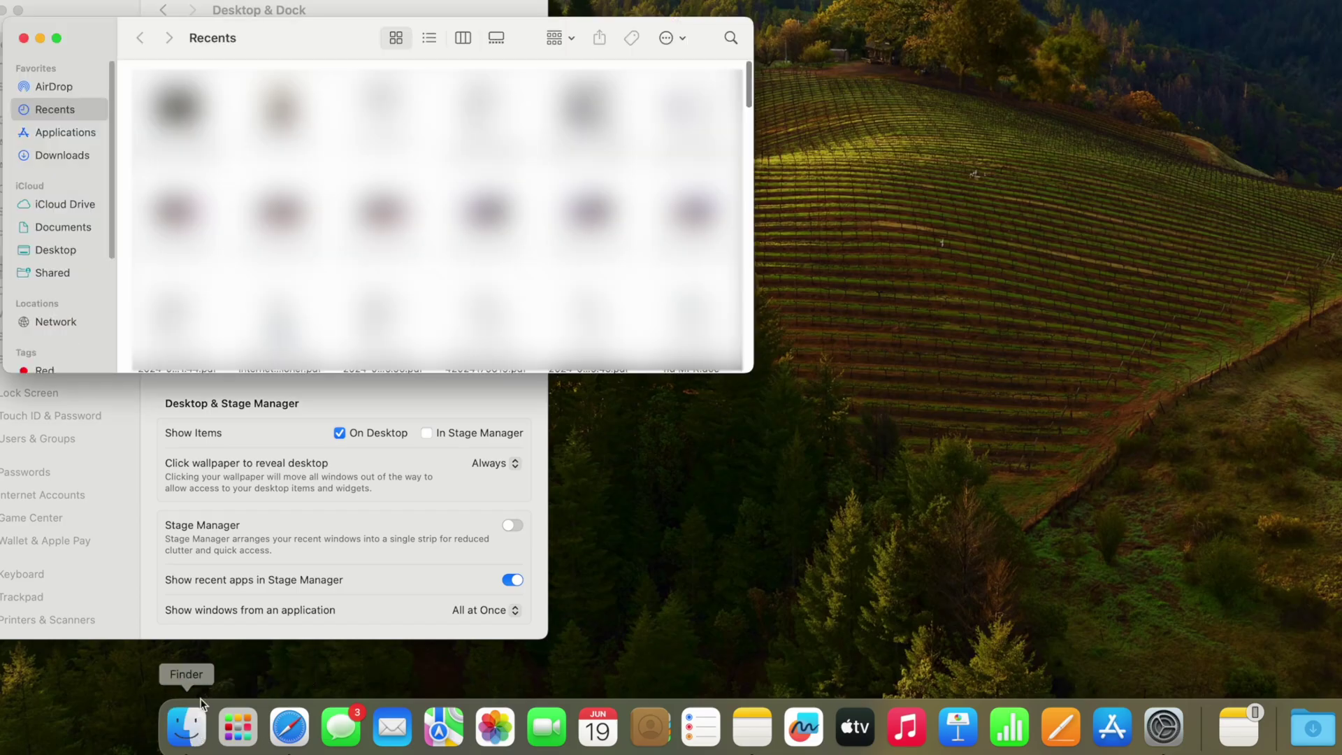
pyautogui.click(72, 133)
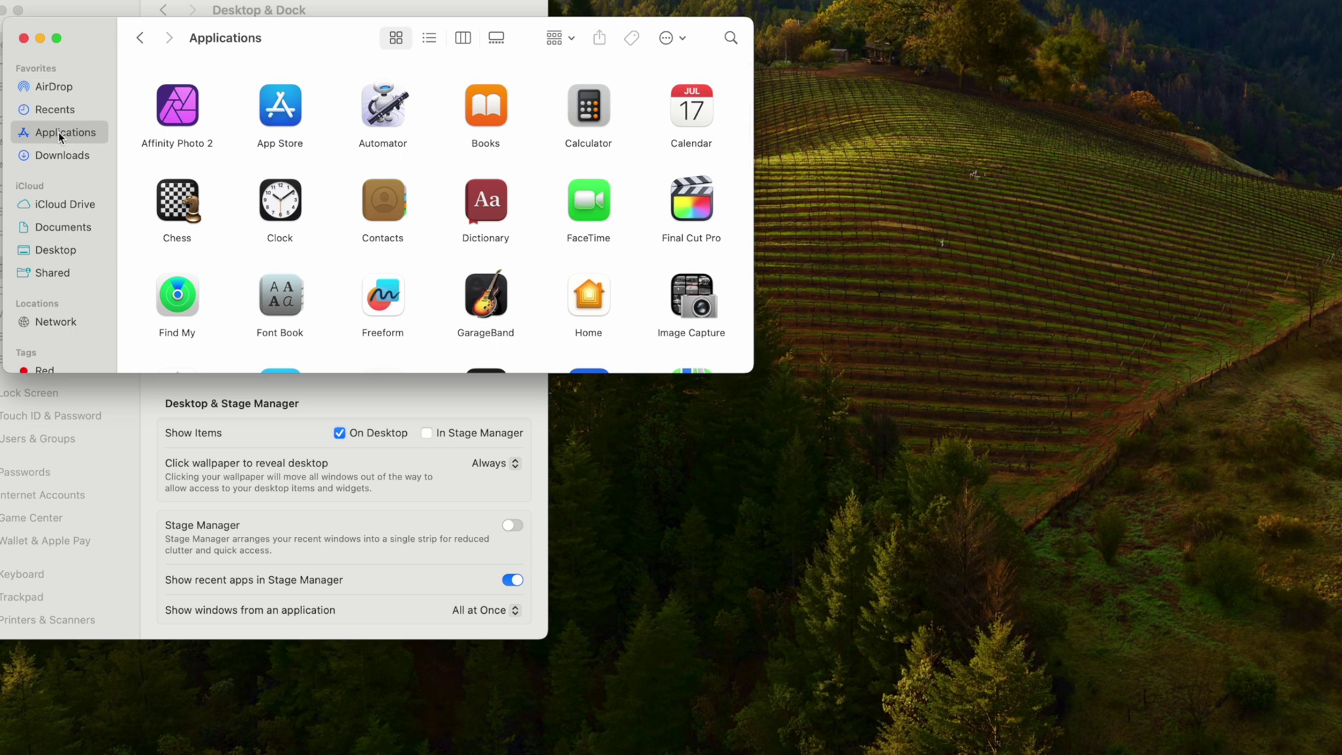
pyautogui.moveTo(63, 132); pyautogui.dragTo(1288, 705)
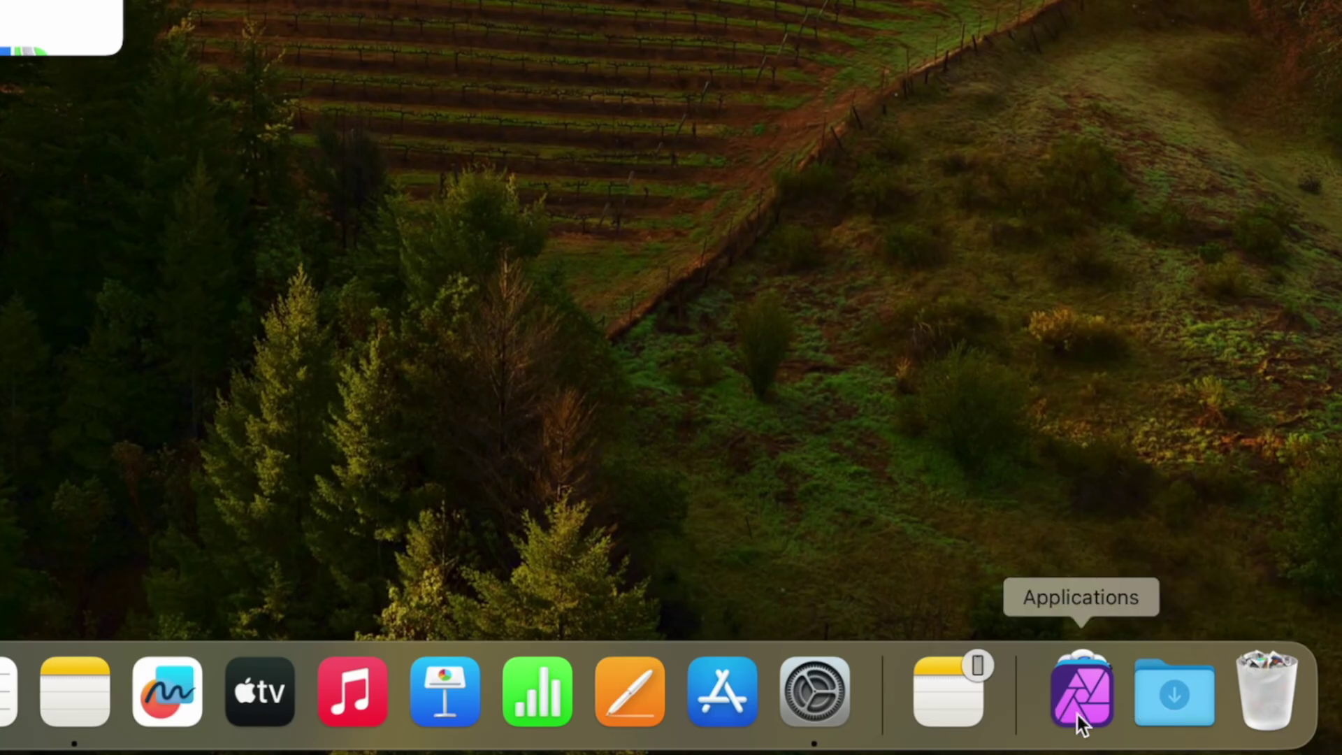
pyautogui.rightClick(1100, 707)
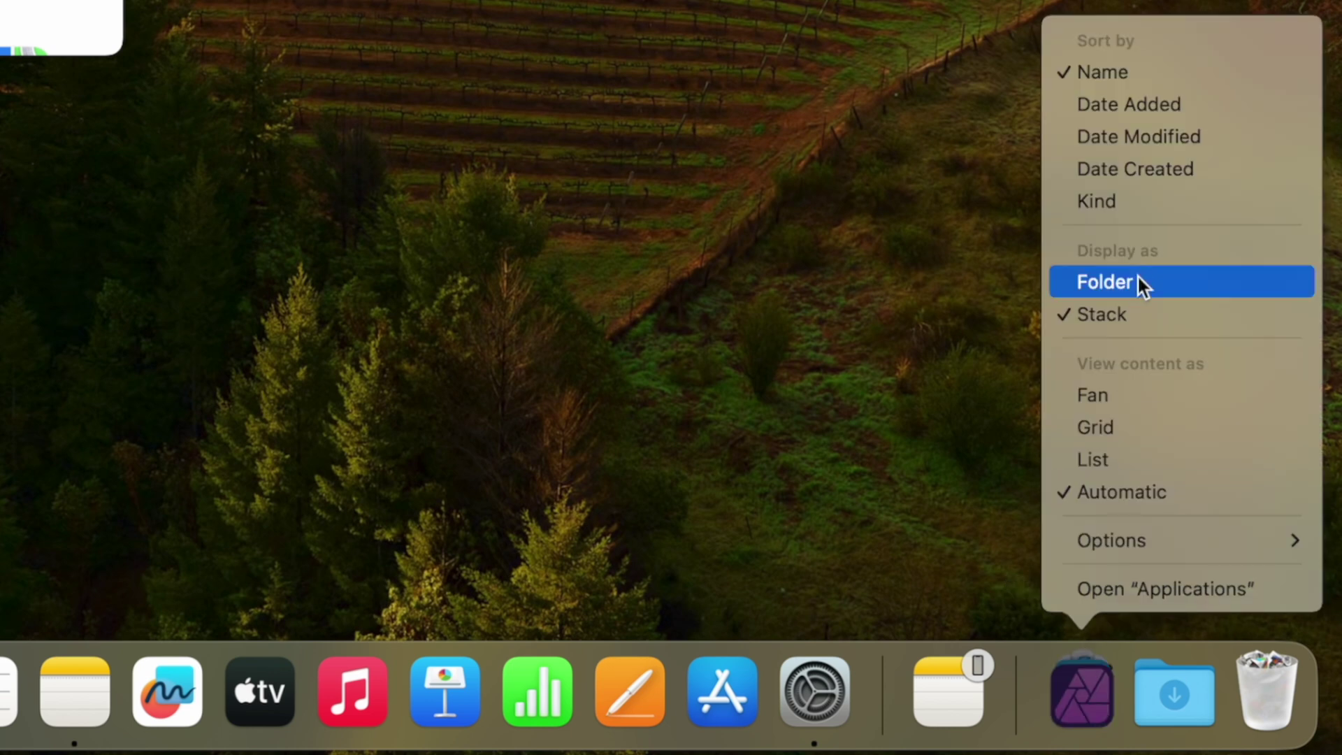
pyautogui.click(1138, 282)
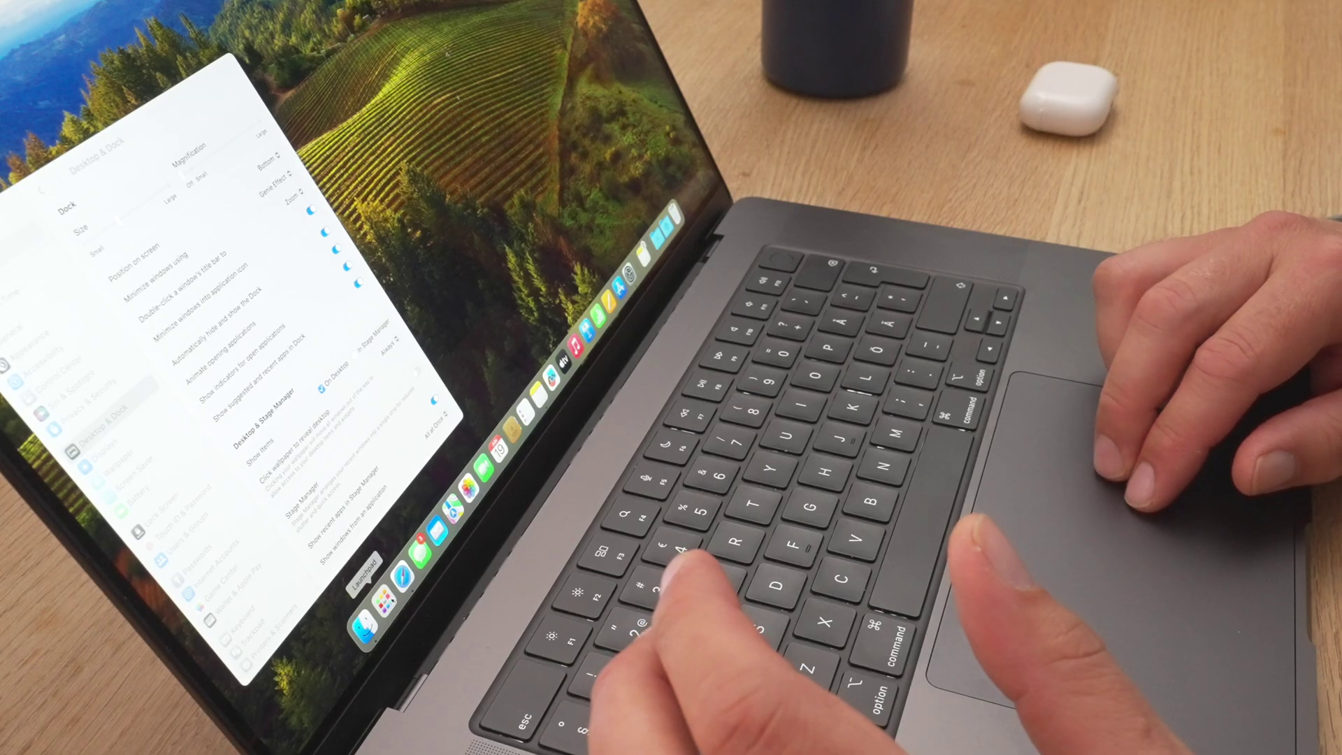
# Take the Maps app out of the Dock, leaving Launchpad unchanged
pyautogui.rightClick(393, 598)
pyautogui.click(378, 536)
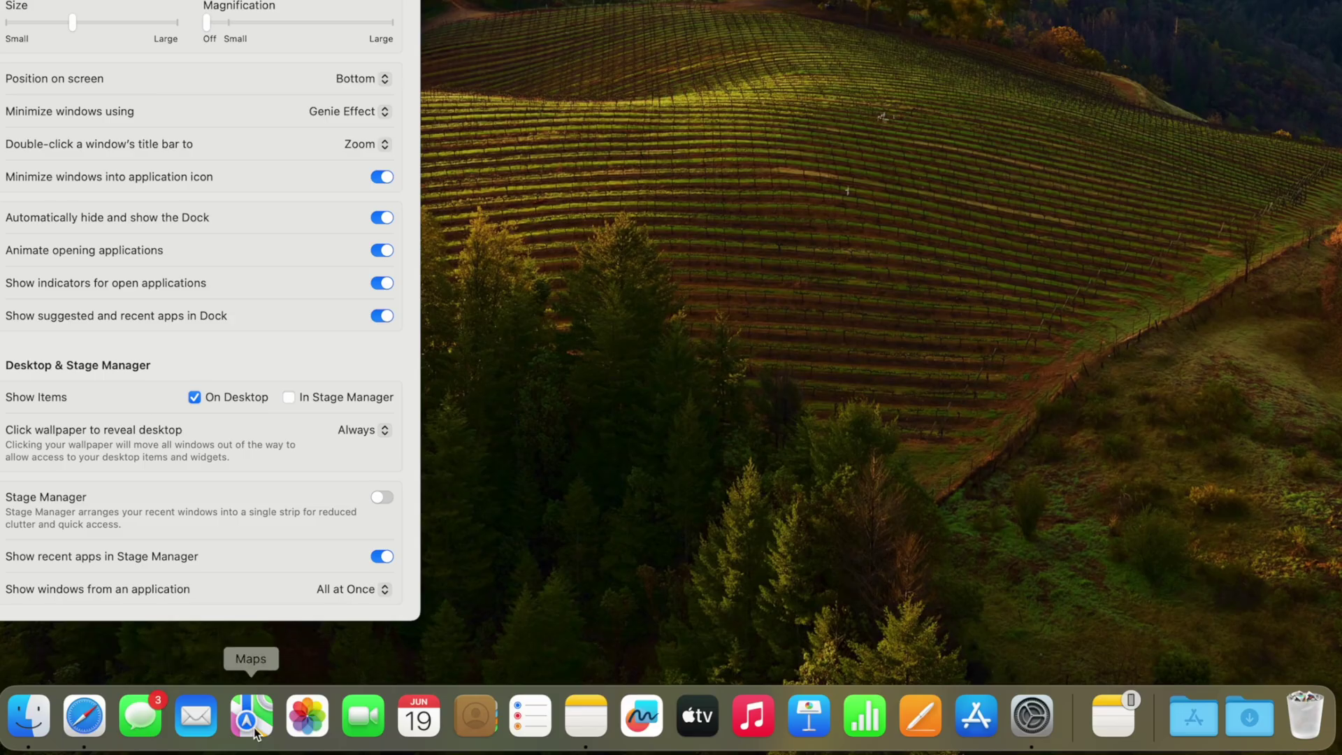
pyautogui.rightClick(255, 732)
pyautogui.moveTo(313, 612)
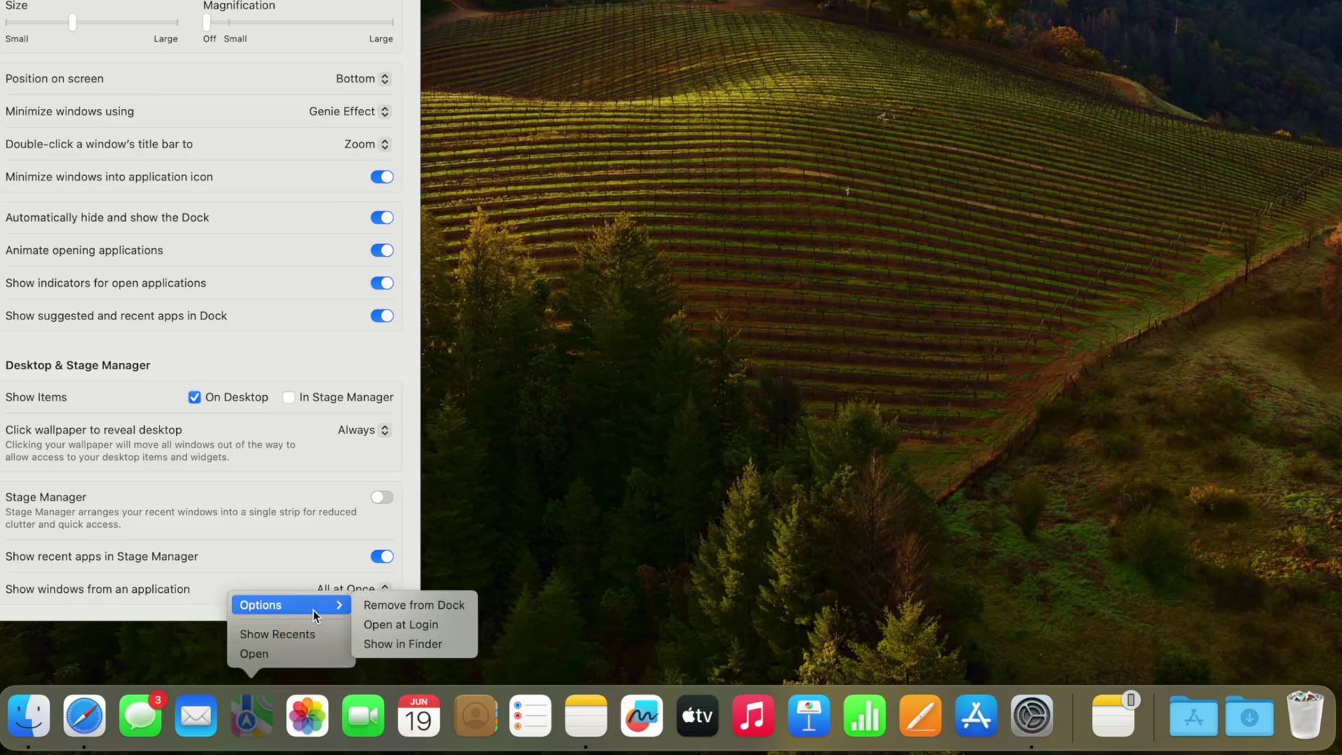
pyautogui.click(397, 605)
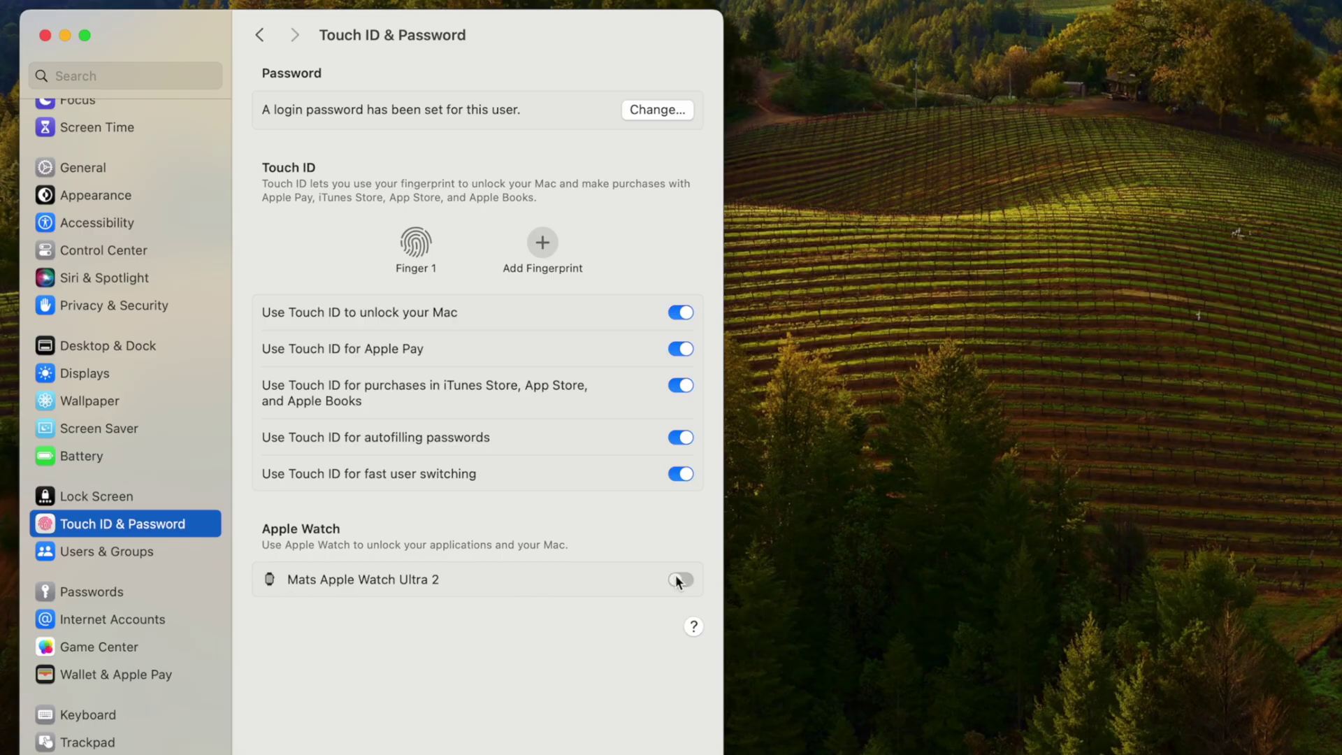
# Turn on the Apple Watch unlock toggle in Touch ID & Password
pyautogui.click(676, 580)
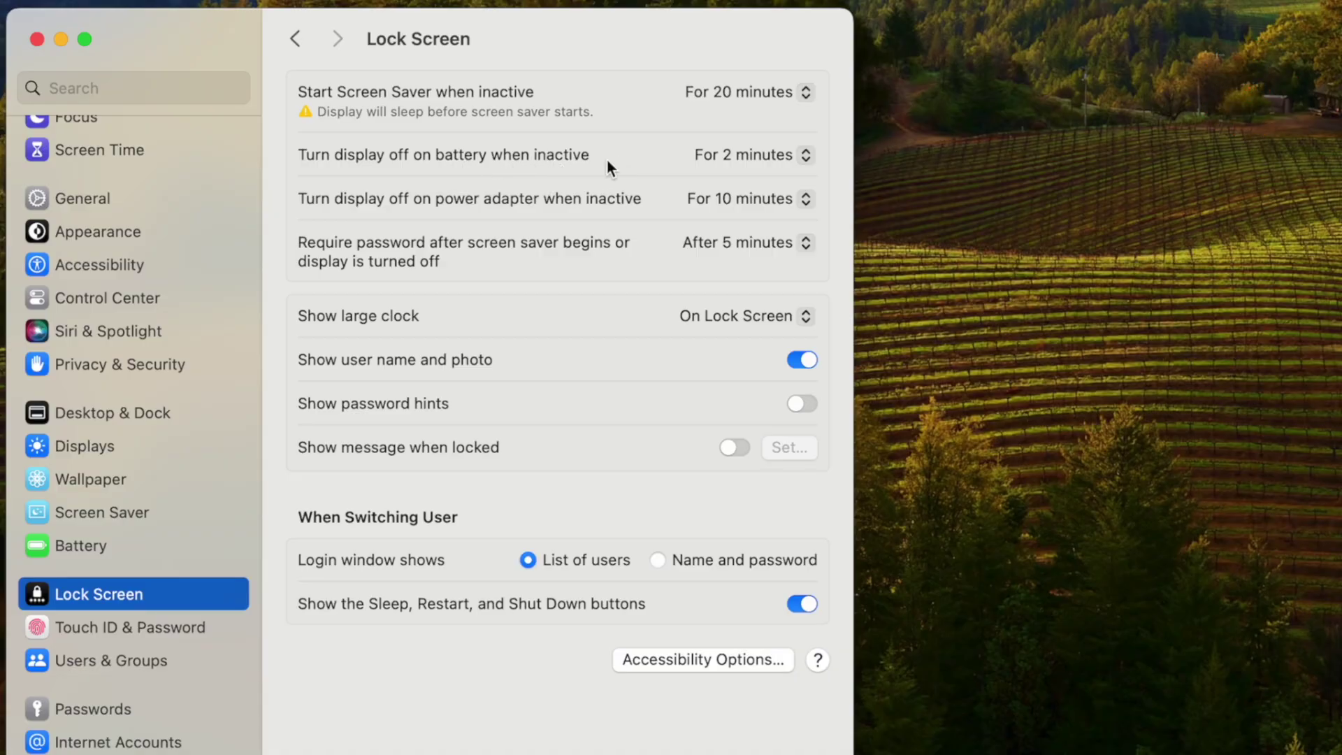
# Set the on-battery display-off delay on the Lock Screen pane to 5 minutes
pyautogui.click(749, 154)
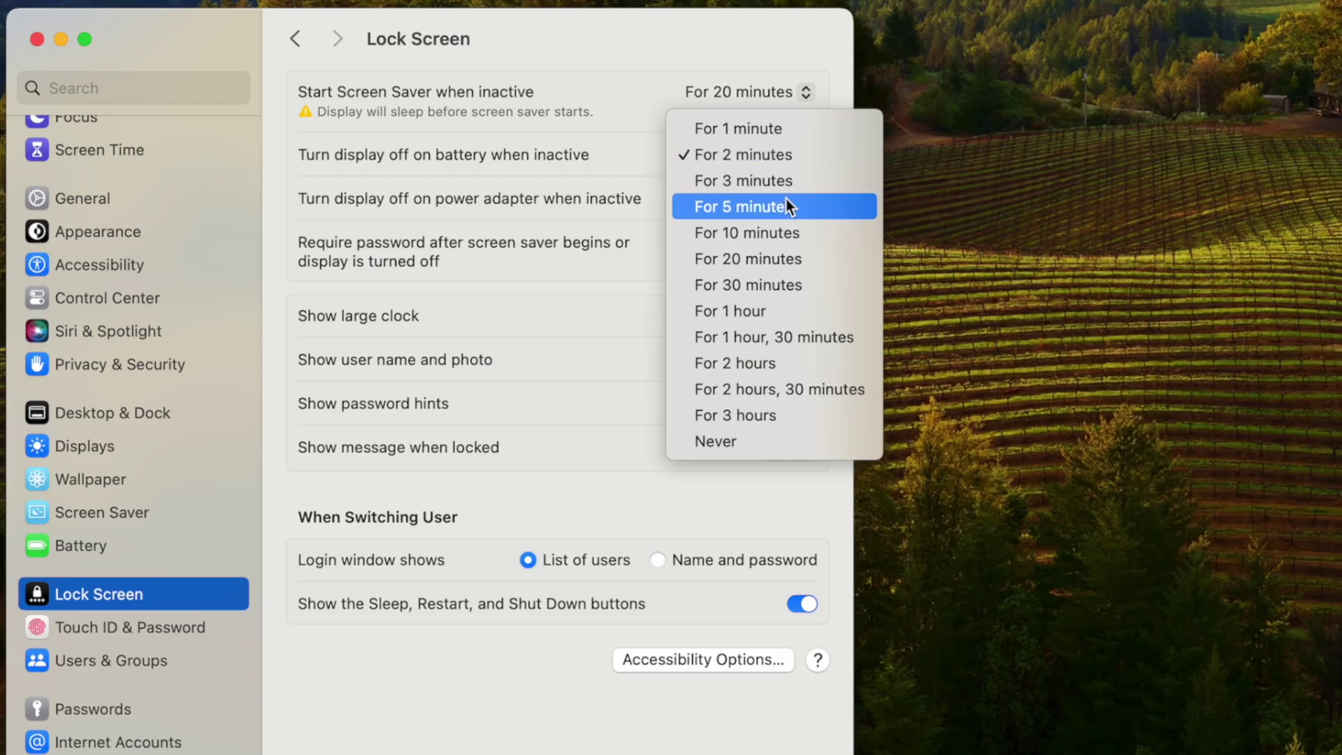
pyautogui.click(787, 203)
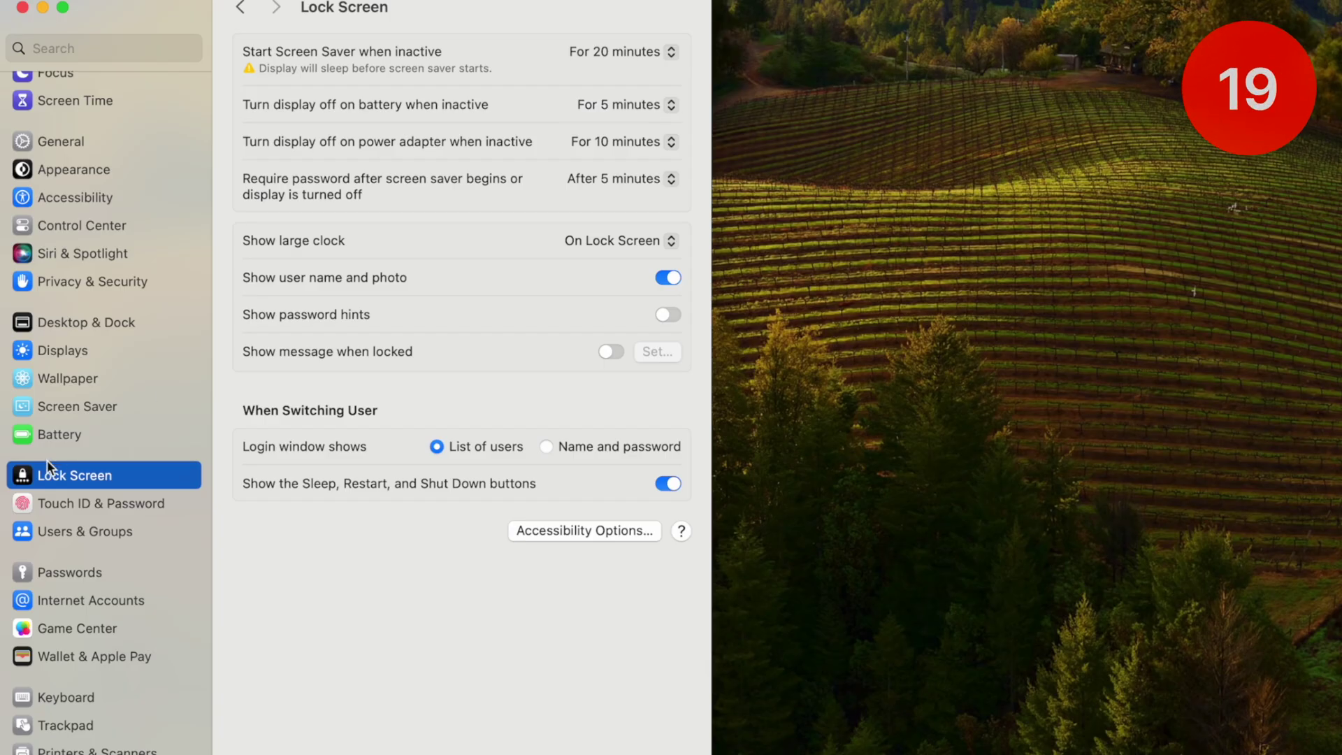
# Review the Battery pane's level and usage history, then view its additional Options
pyautogui.click(70, 439)
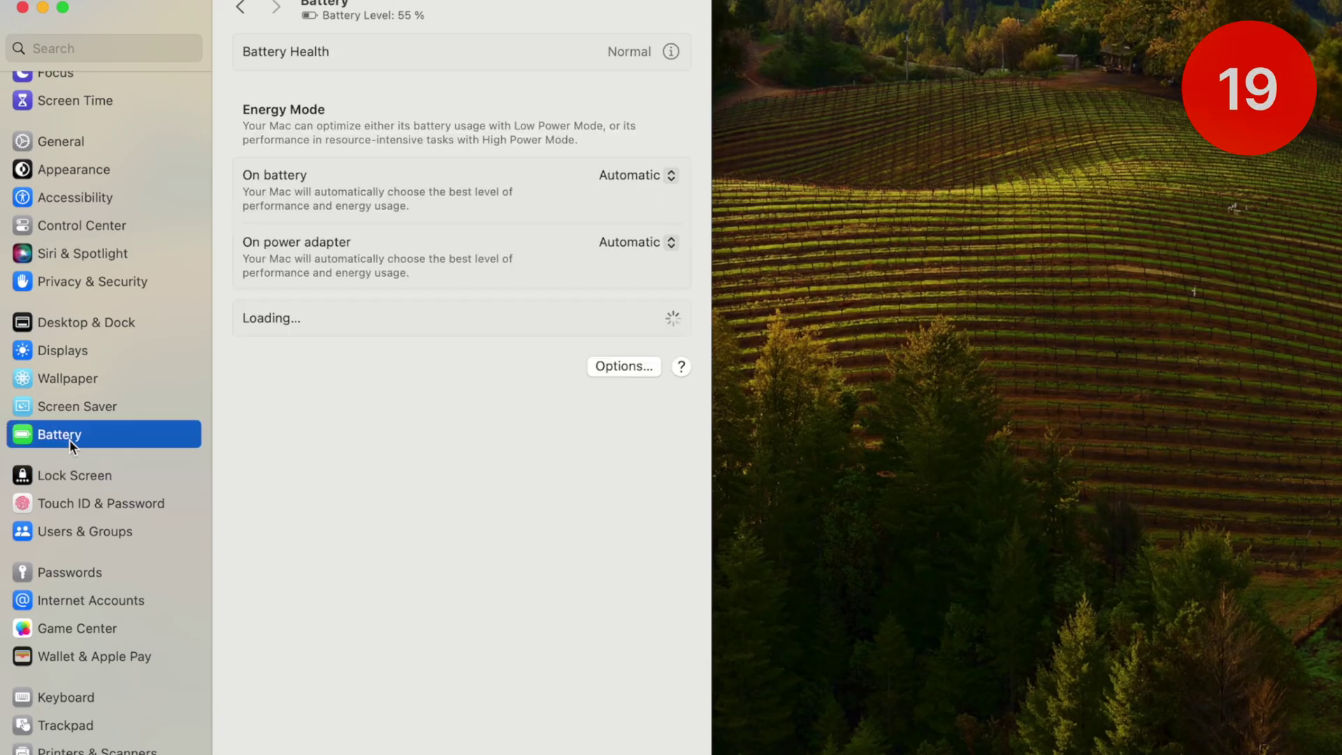
pyautogui.scroll(-2, 607, 584)
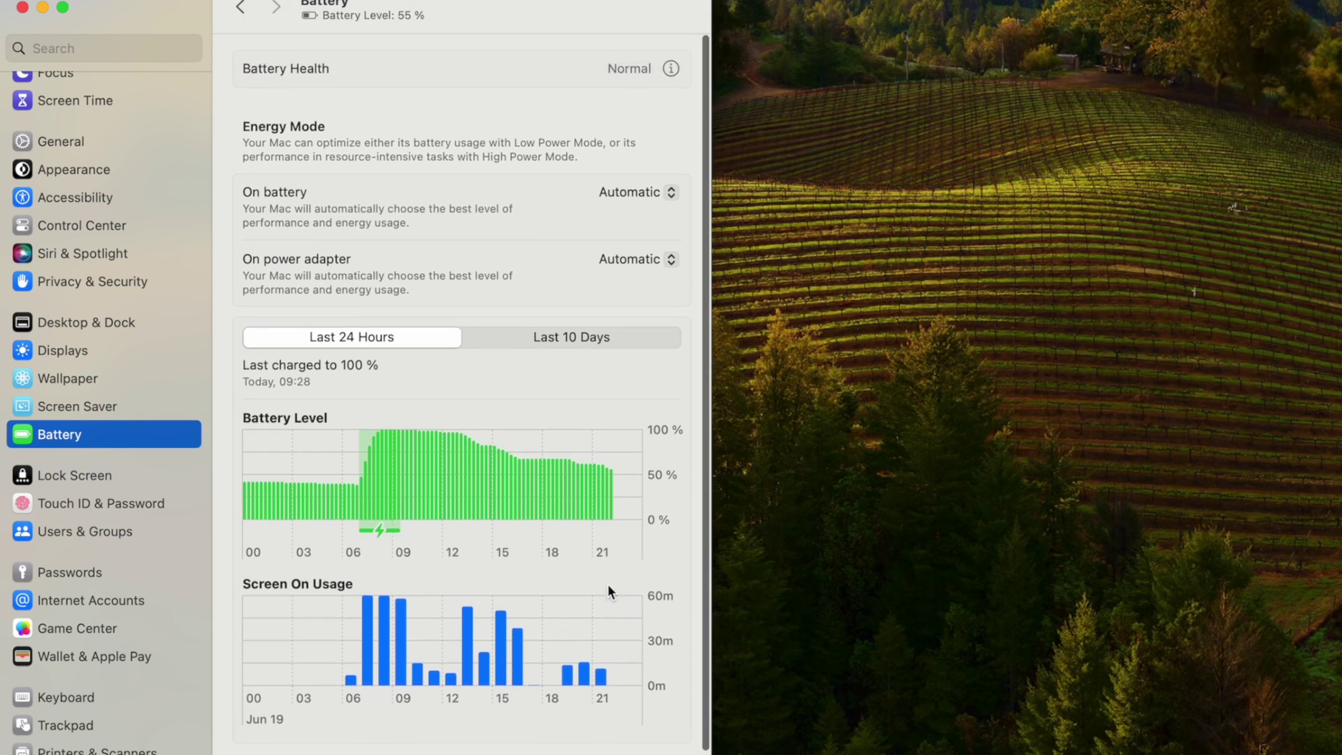
pyautogui.scroll(-1, 643, 740)
pyautogui.click(643, 741)
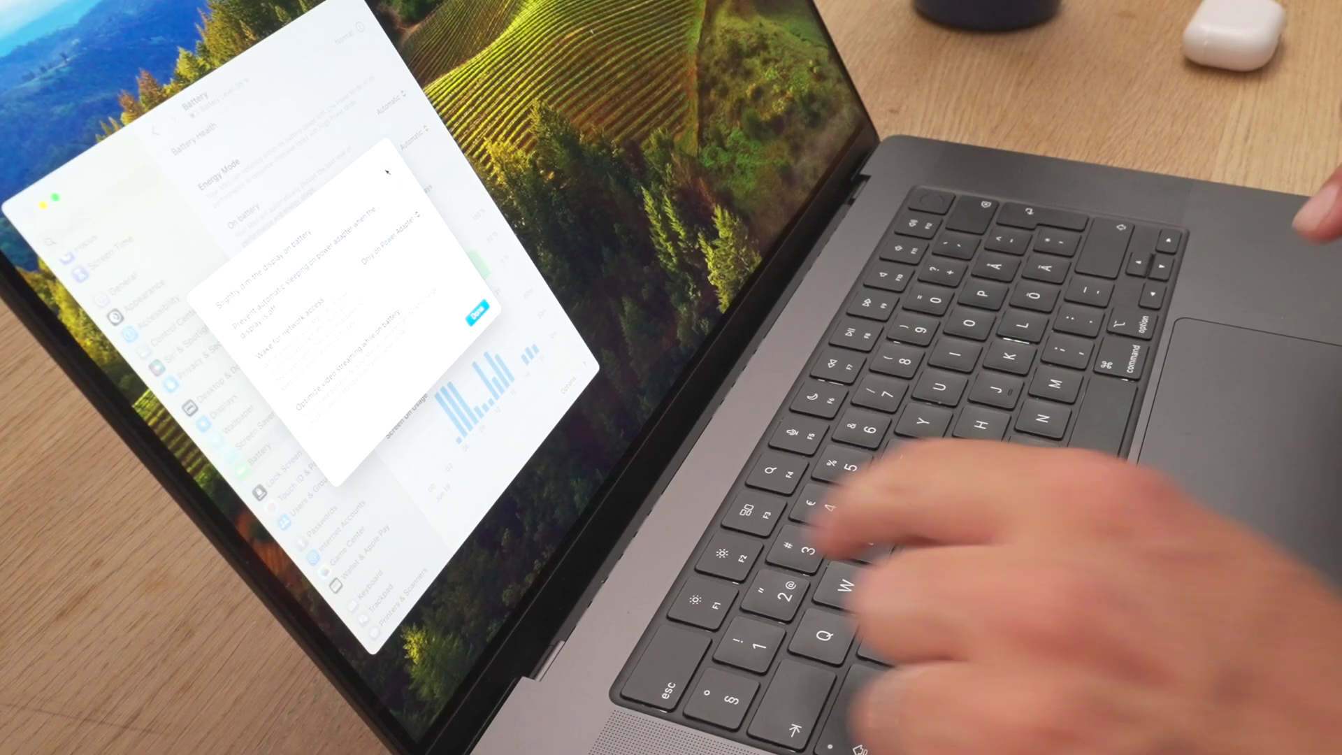
# Lower the screen brightness with the brightness keys, then browse the Control Center settings
pyautogui.press('XF86MonBrightnessUp')
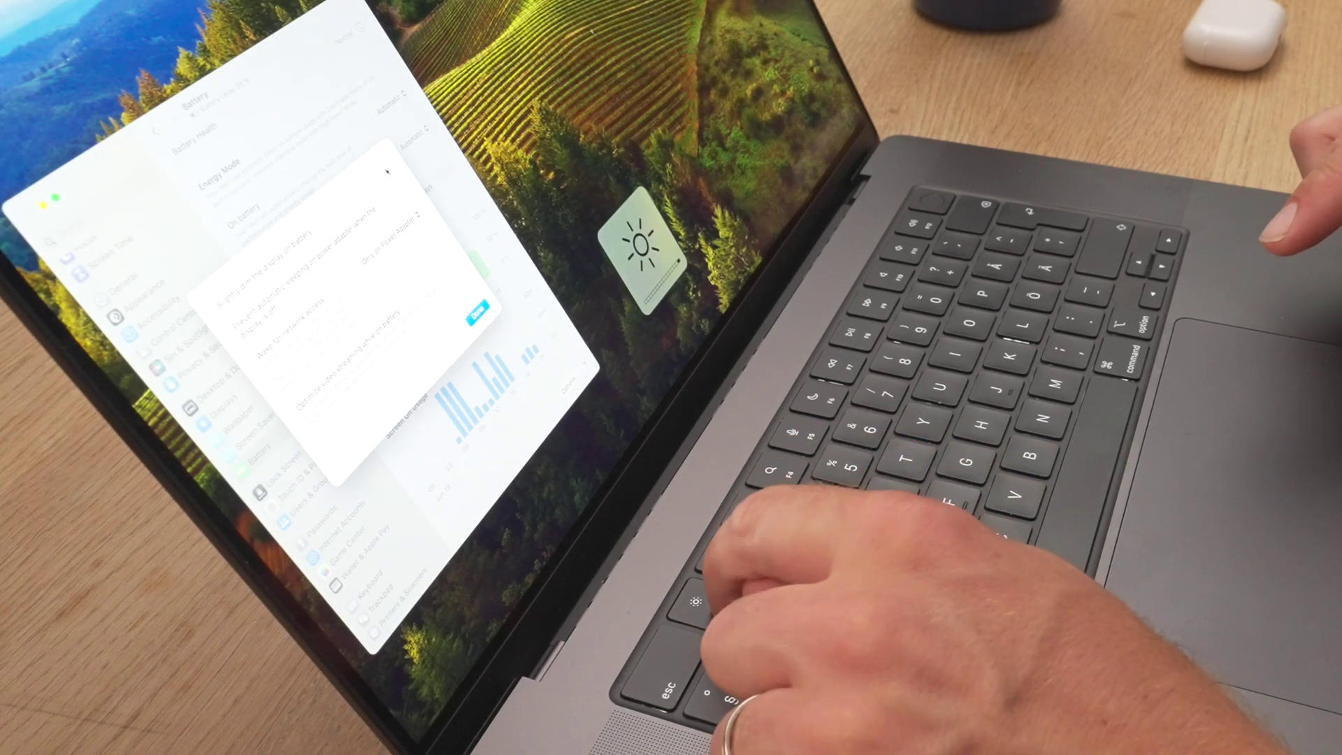
pyautogui.press('XF86MonBrightnessDown')
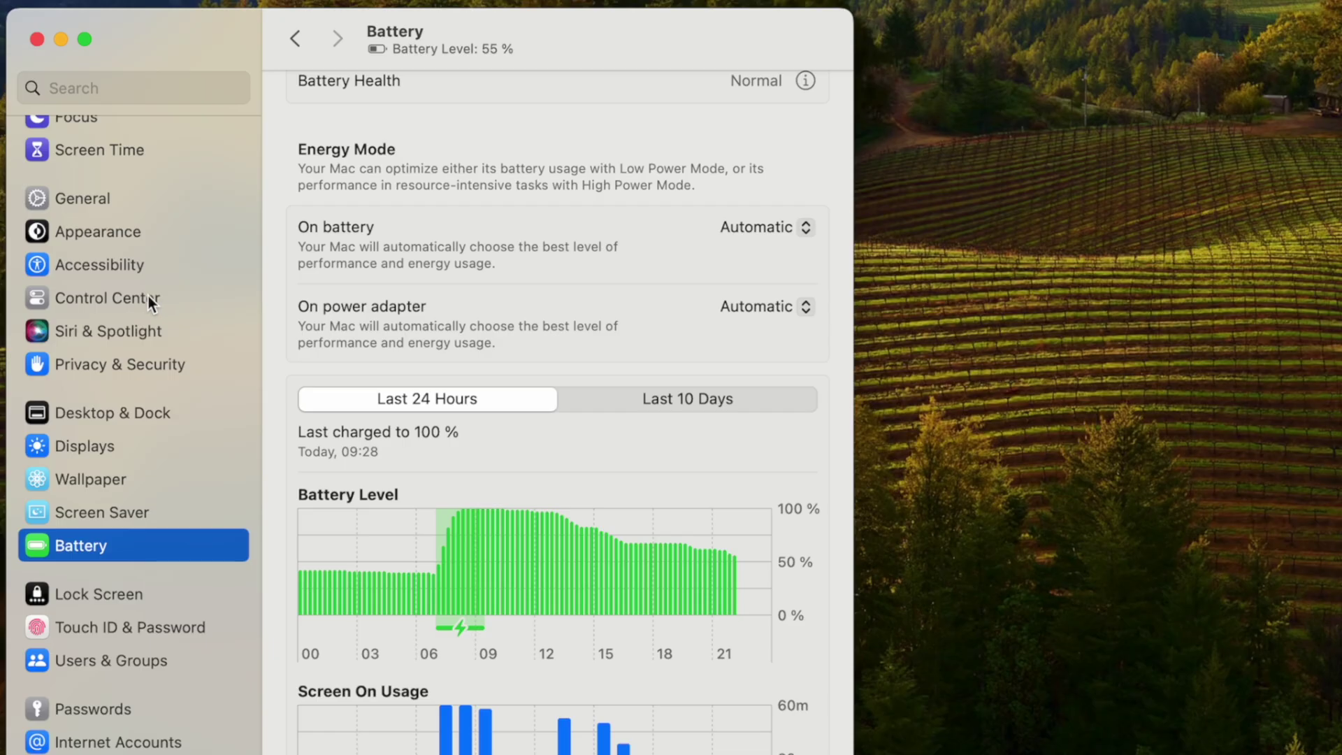
pyautogui.click(149, 298)
pyautogui.scroll(-10, 552, 461)
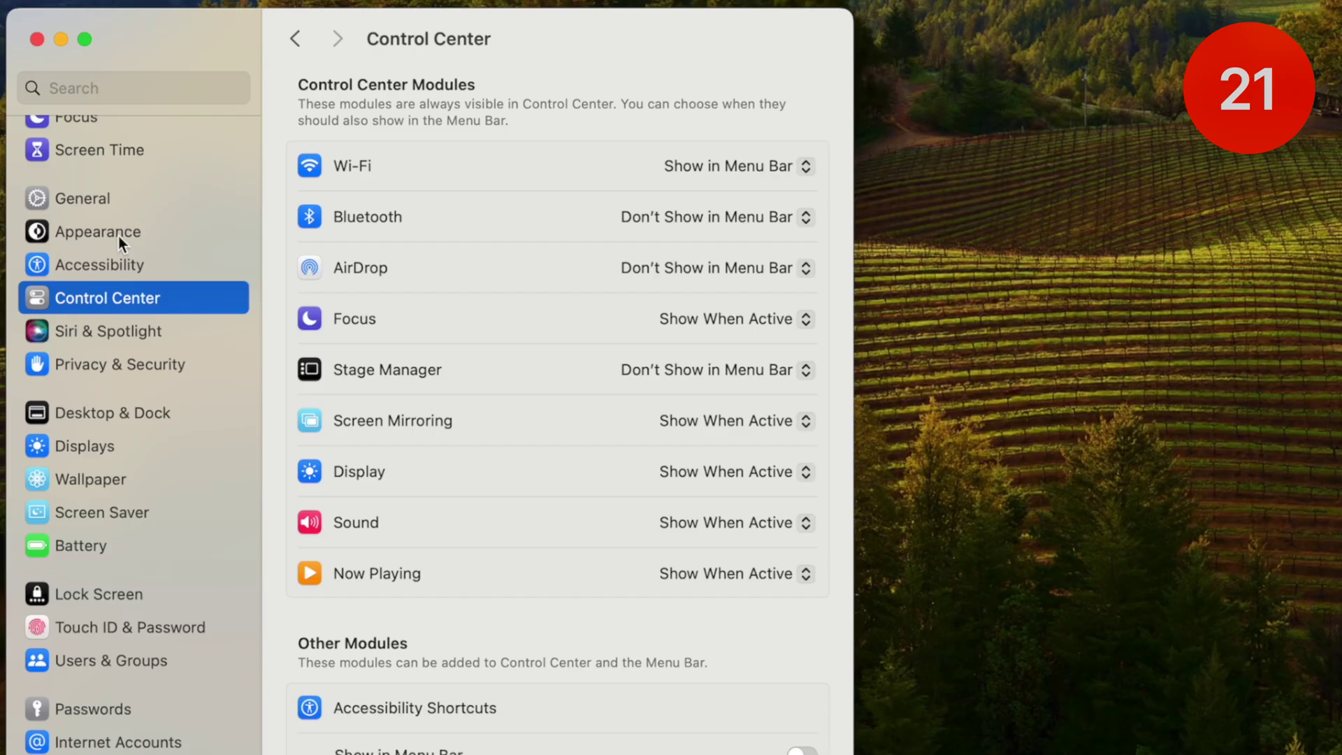
# Visit Appearance settings, then return to Control Center and scroll to the Menu Bar Only section
pyautogui.click(119, 236)
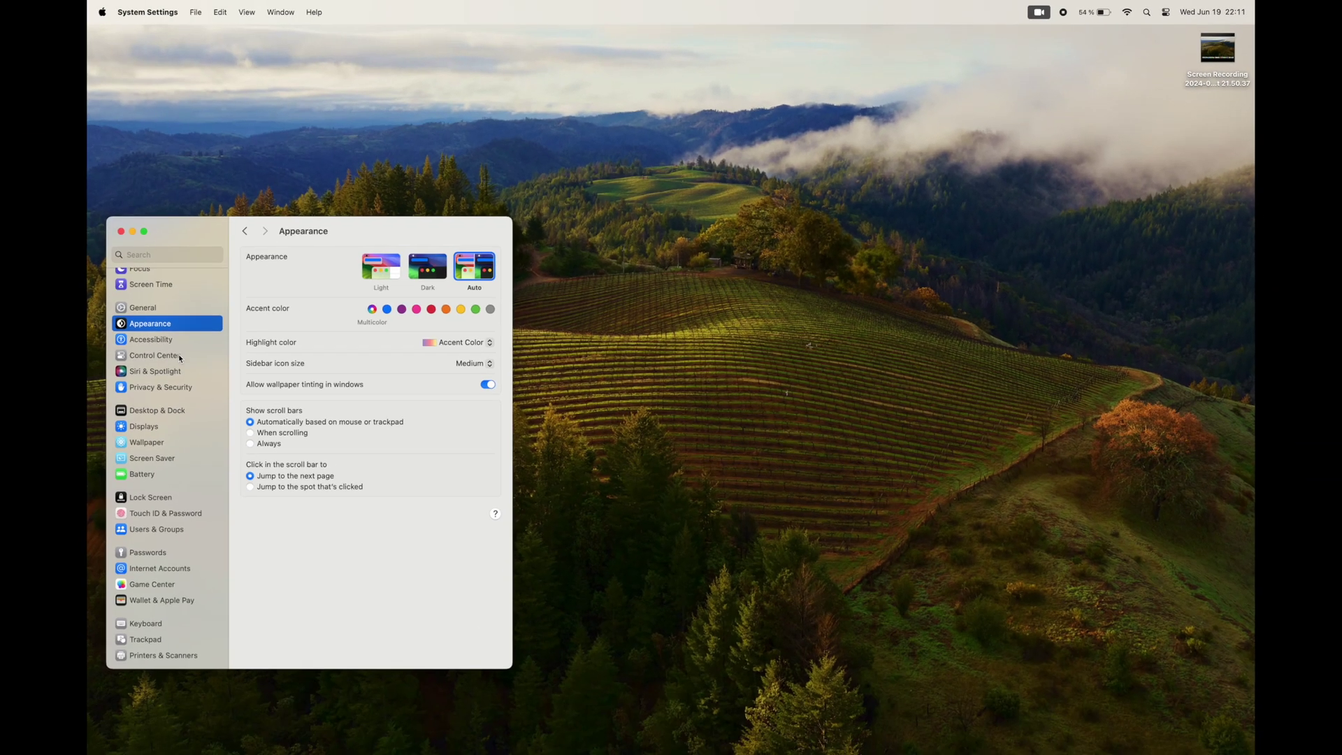
pyautogui.click(174, 354)
pyautogui.scroll(-15, 404, 555)
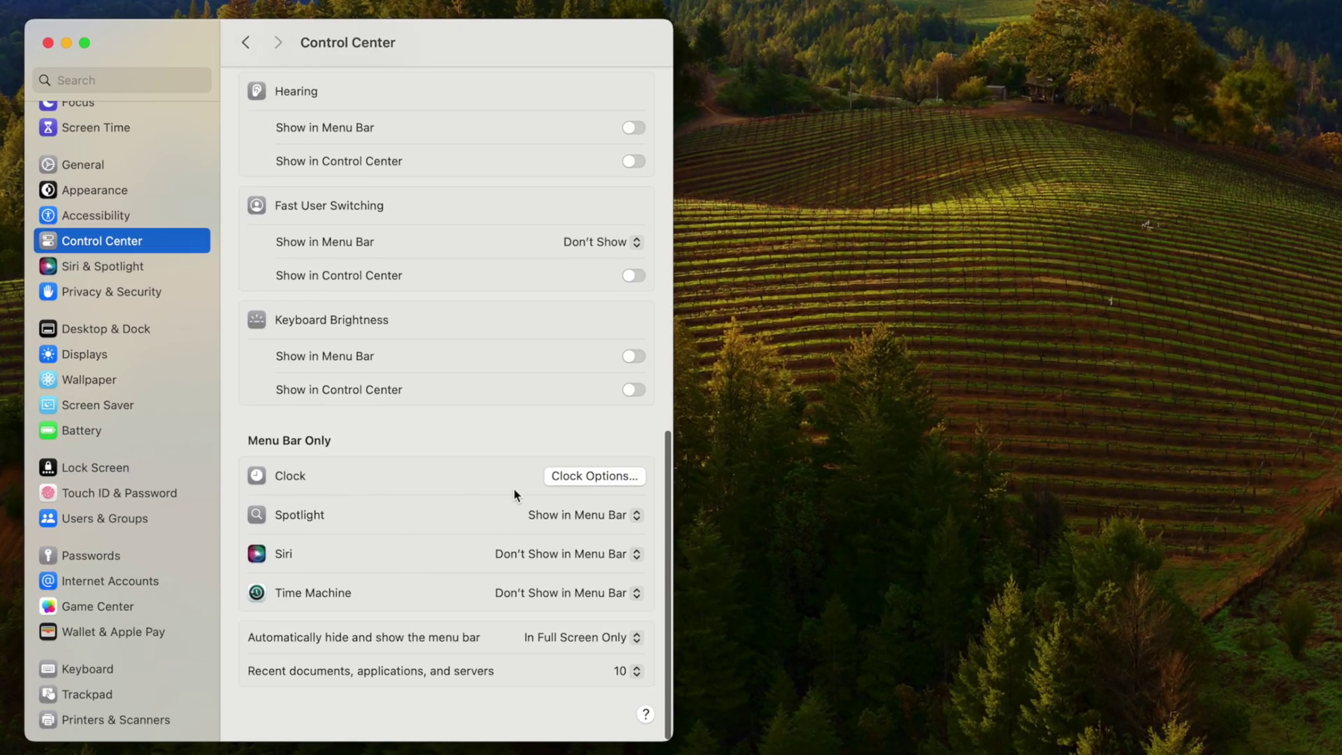
# In the menu-bar Clock Options, keep Show date set to When Space Allows
pyautogui.click(617, 478)
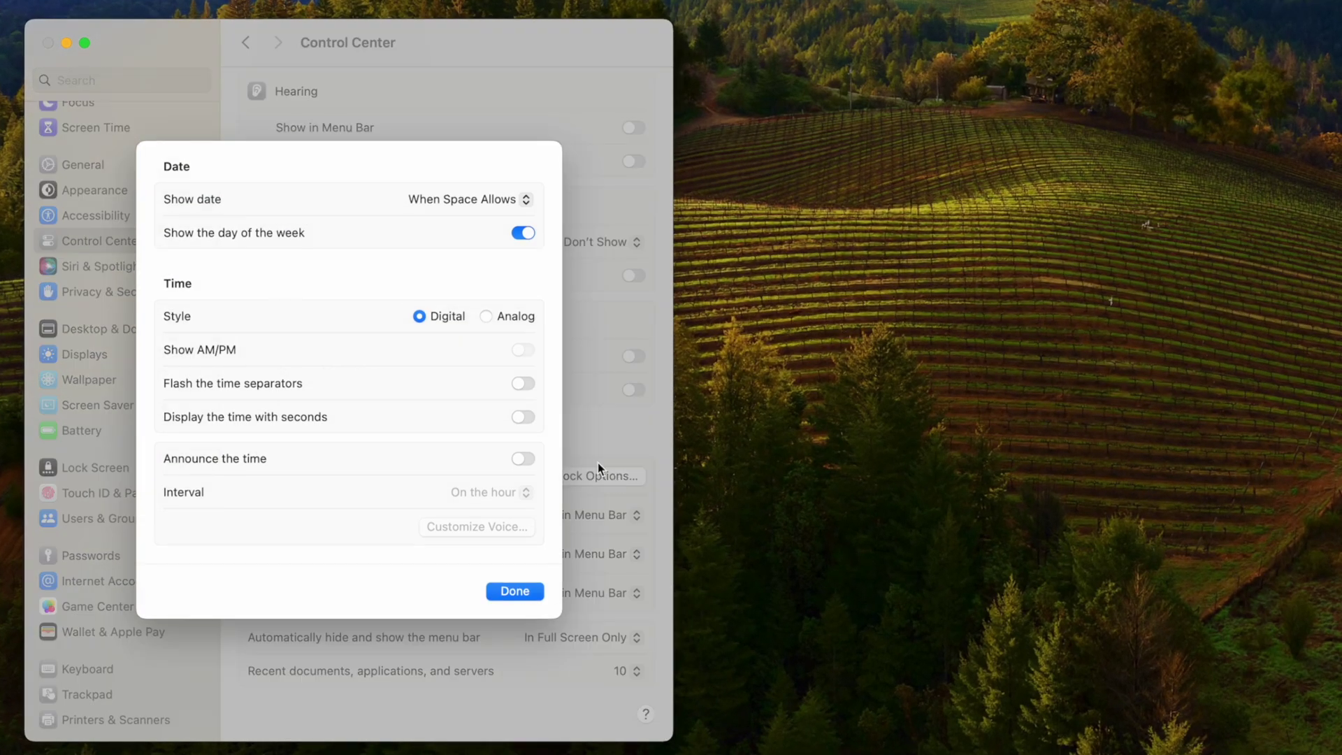
pyautogui.click(474, 199)
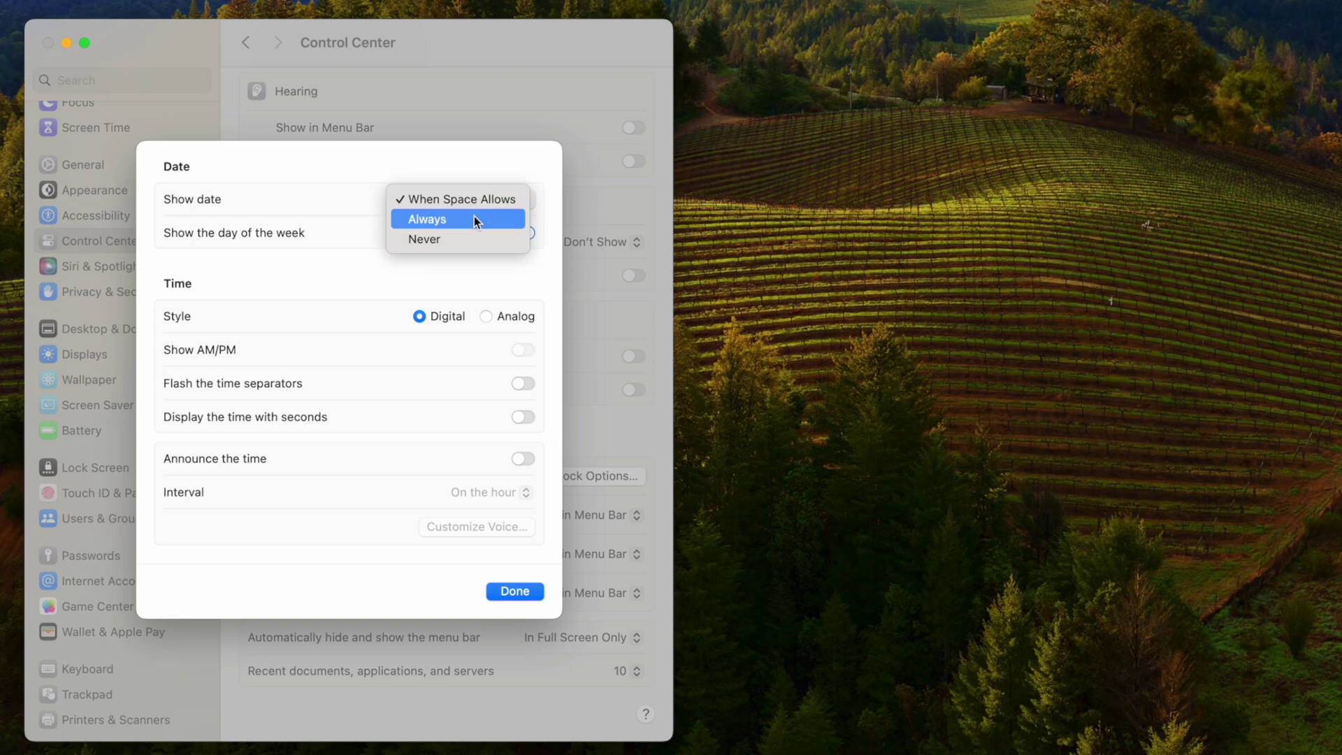
pyautogui.click(474, 197)
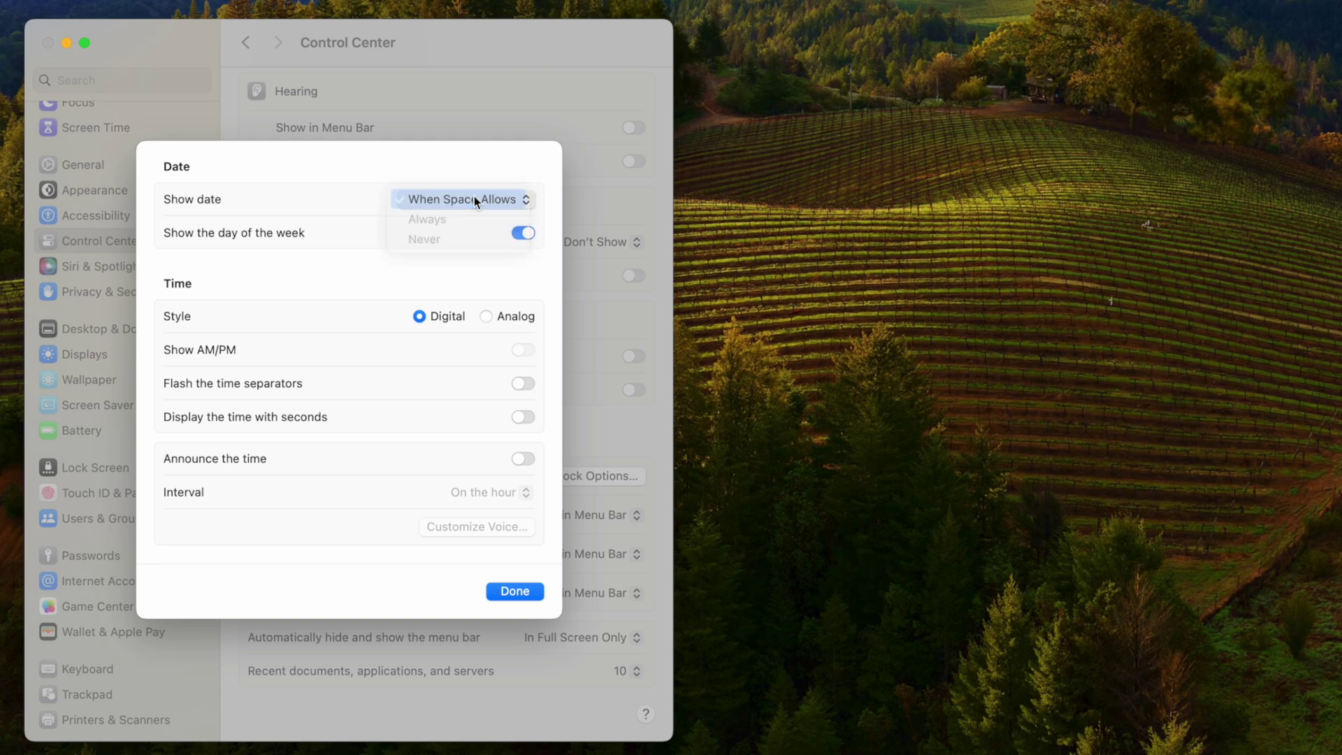